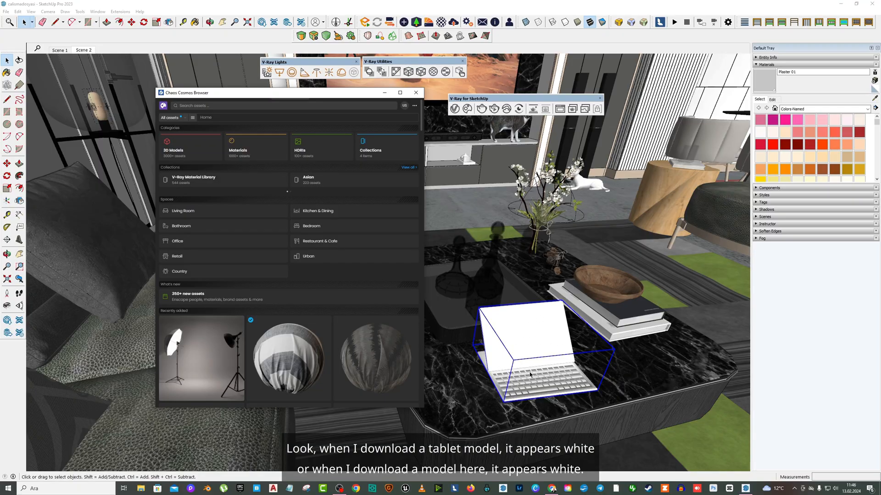
- Examine the white-looking models around the coffee table, TV unit and floor of the living room scene
drag(299, 97, 193, 102)
scroll(502, 157, up, 10)
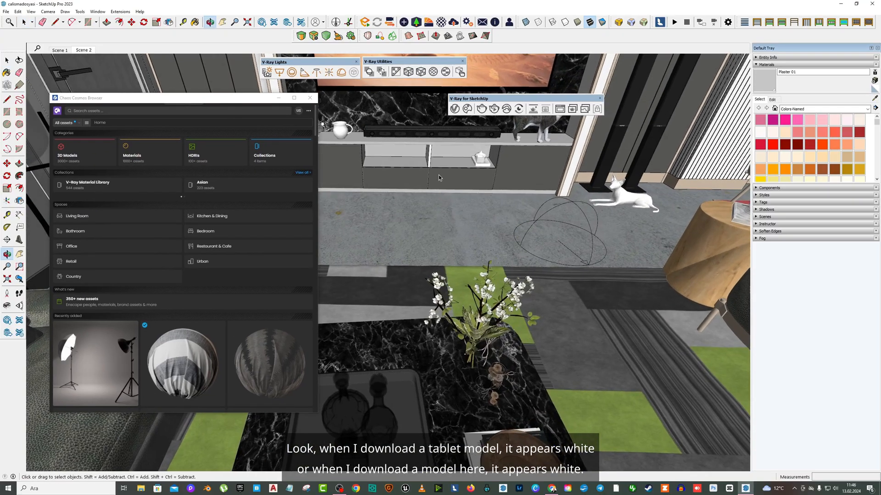
scroll(498, 185, down, 7)
middle_drag(498, 185, 510, 211)
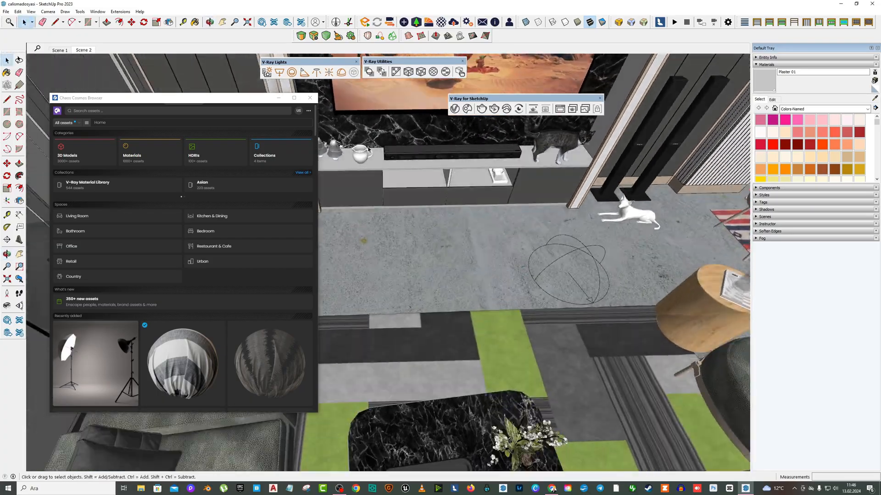
scroll(361, 153, up, 3)
scroll(376, 174, down, 3)
scroll(376, 174, down, 6)
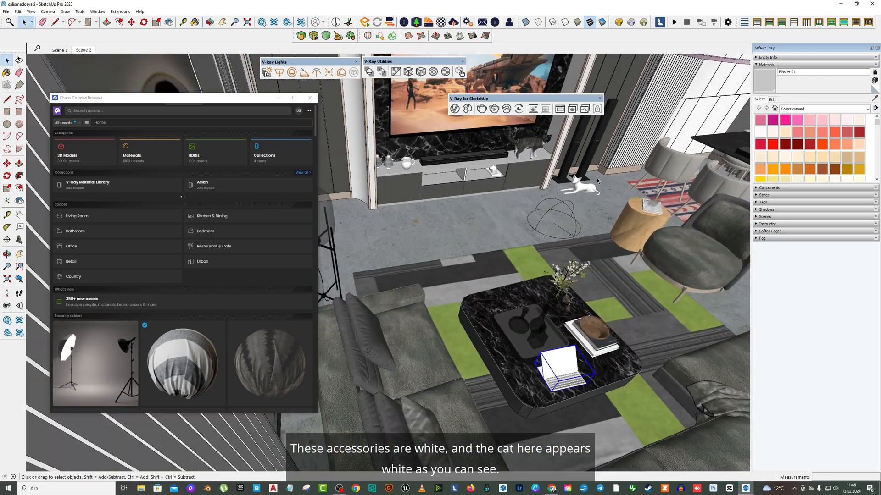
middle_drag(597, 182, 613, 265)
scroll(566, 317, up, 2)
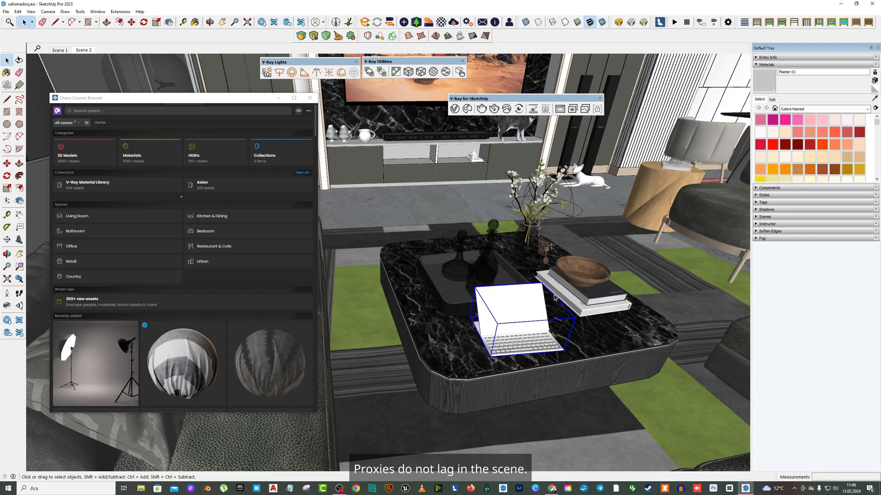
scroll(576, 306, up, 1)
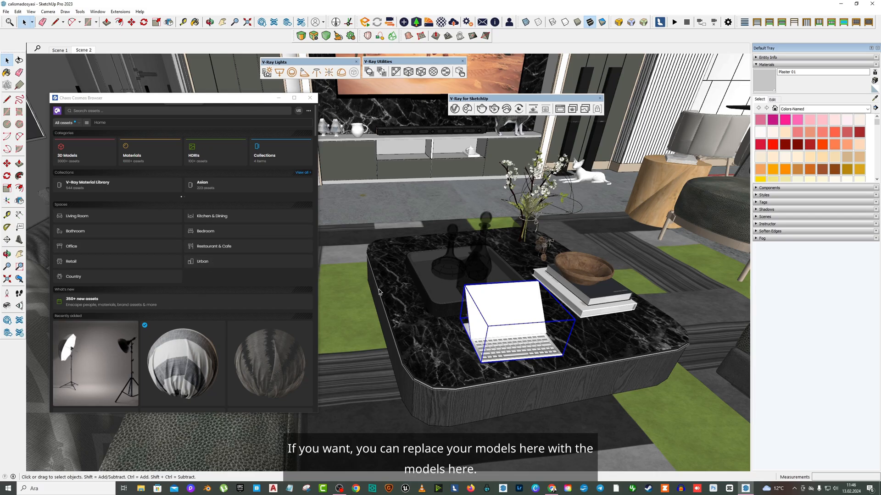
middle_drag(379, 292, 544, 310)
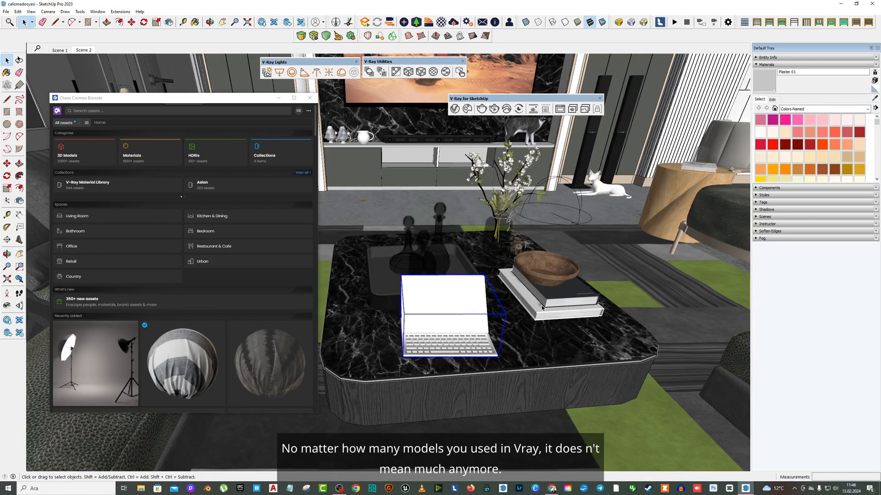
- Open the Living Room category in the Chaos Cosmos browser
drag(191, 98, 208, 94)
middle_drag(489, 205, 494, 217)
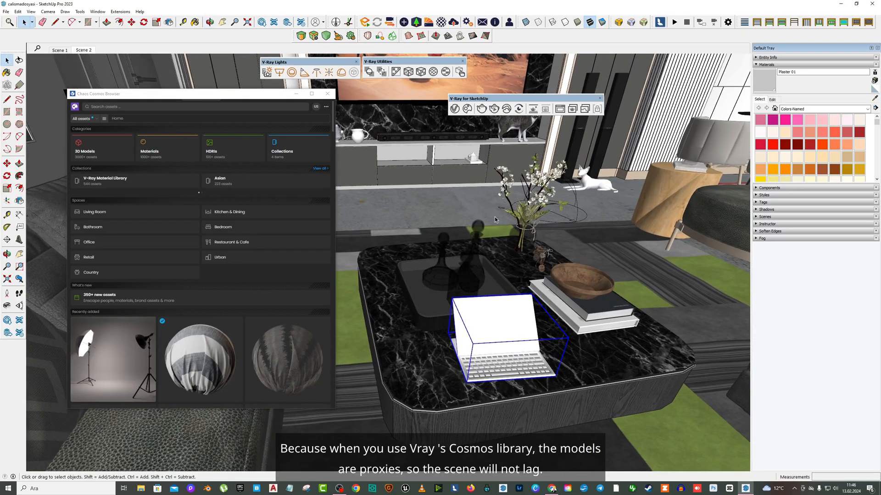
middle_drag(436, 245, 376, 253)
click(94, 213)
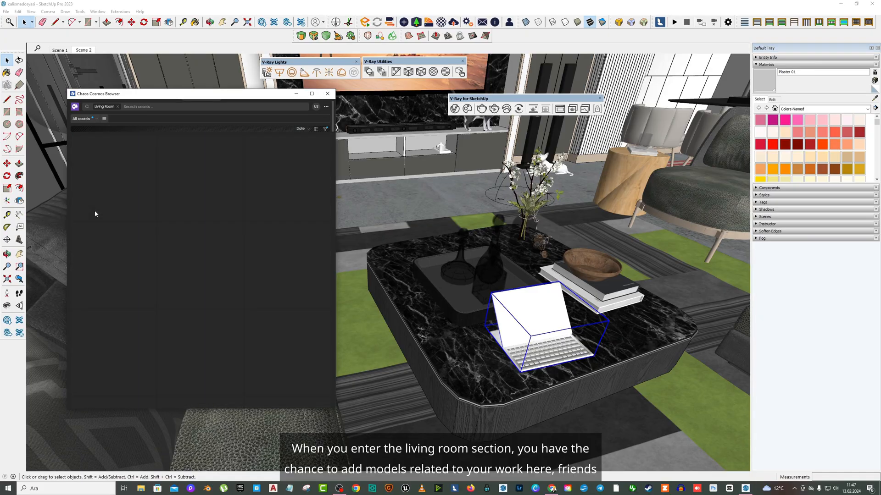
- Browse the Living Room assets in the Cosmos browser
scroll(249, 248, down, 15)
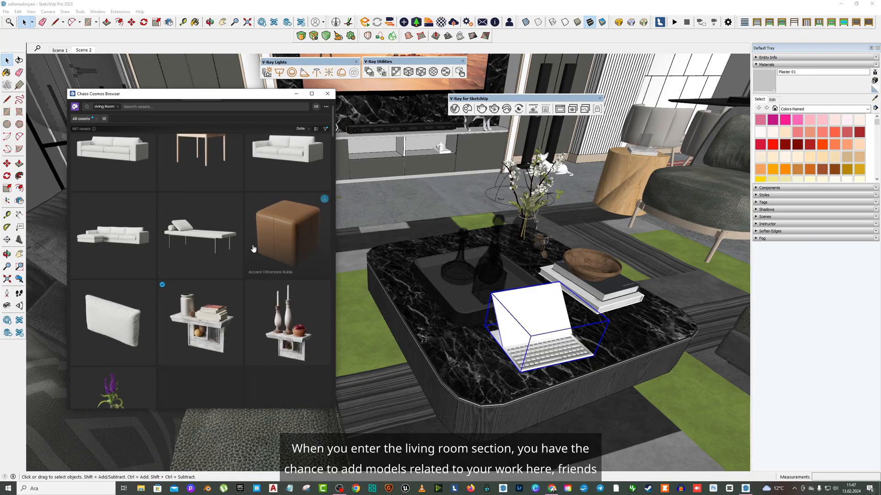
scroll(255, 256, down, 10)
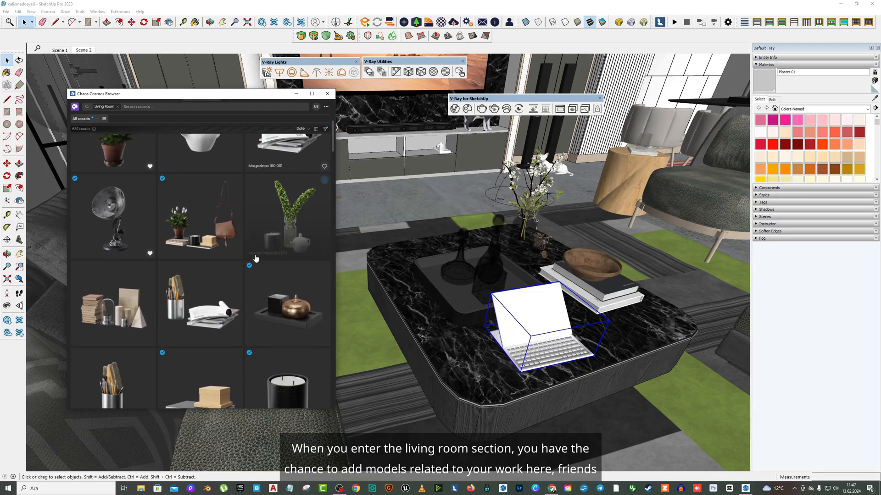
scroll(252, 257, down, 3)
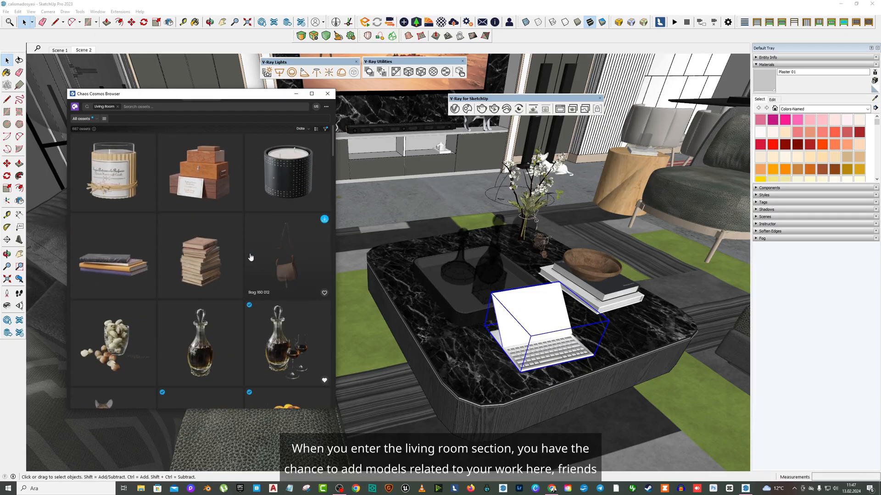
scroll(250, 257, down, 3)
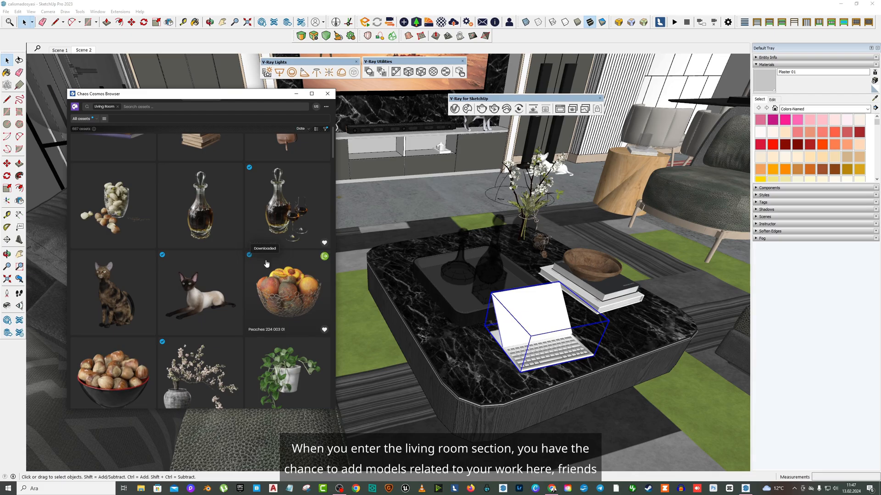
scroll(231, 264, down, 6)
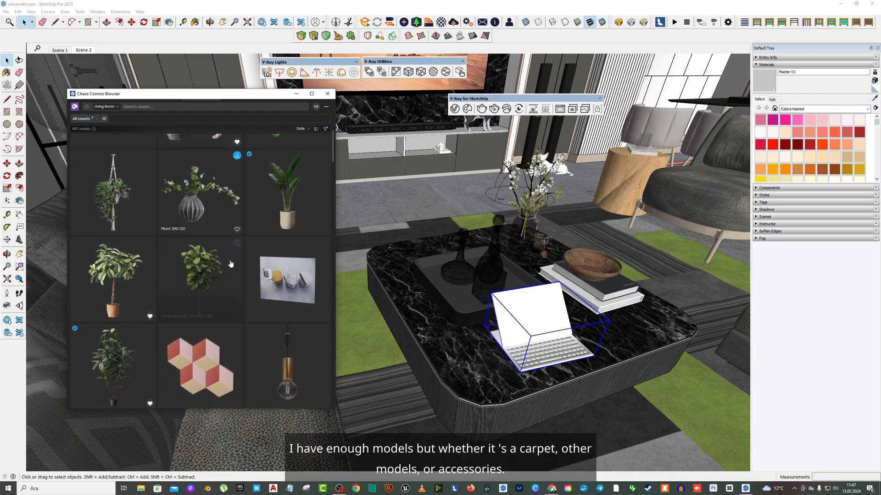
scroll(231, 263, down, 12)
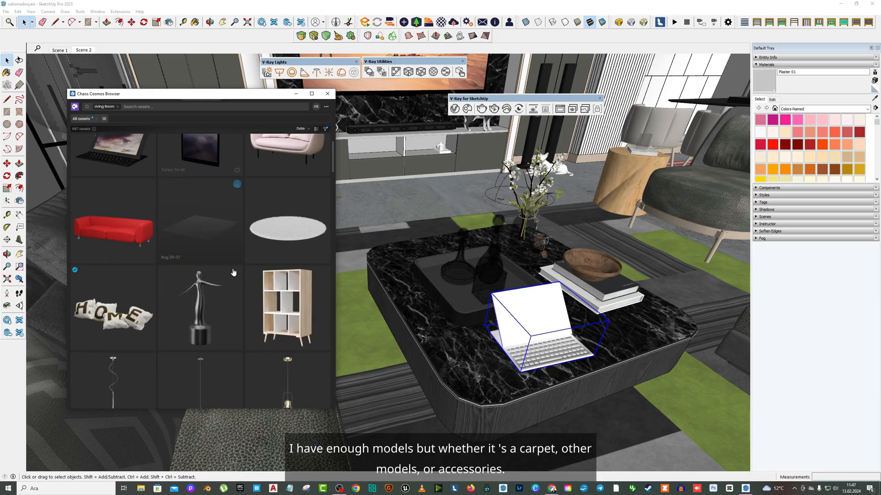
scroll(233, 272, down, 2)
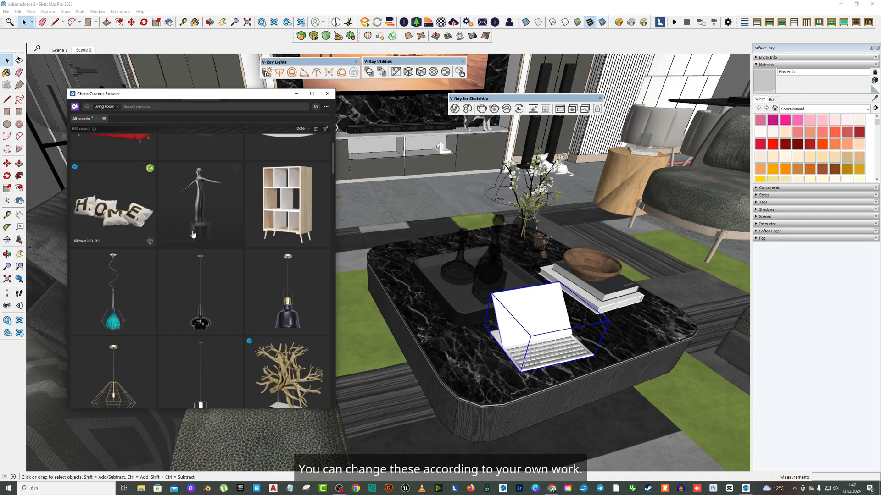
scroll(241, 229, down, 5)
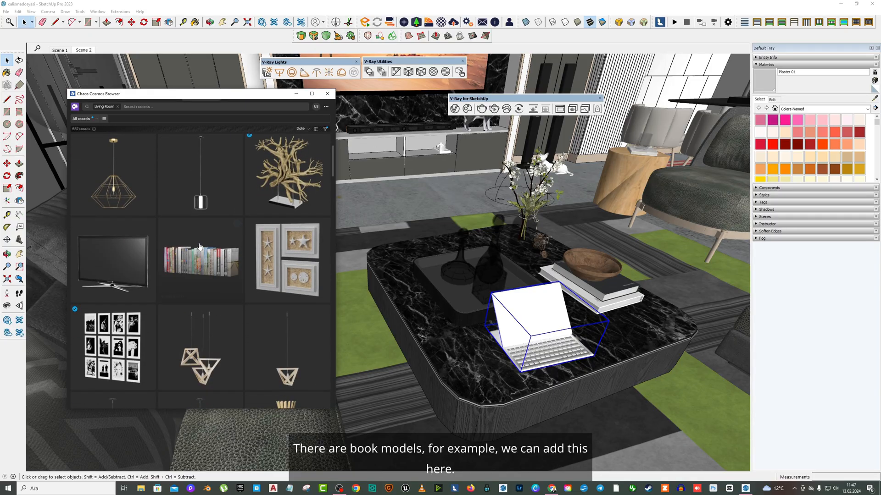
- Download the Books 43-02 model and place it on the floor in front of the TV unit
click(237, 225)
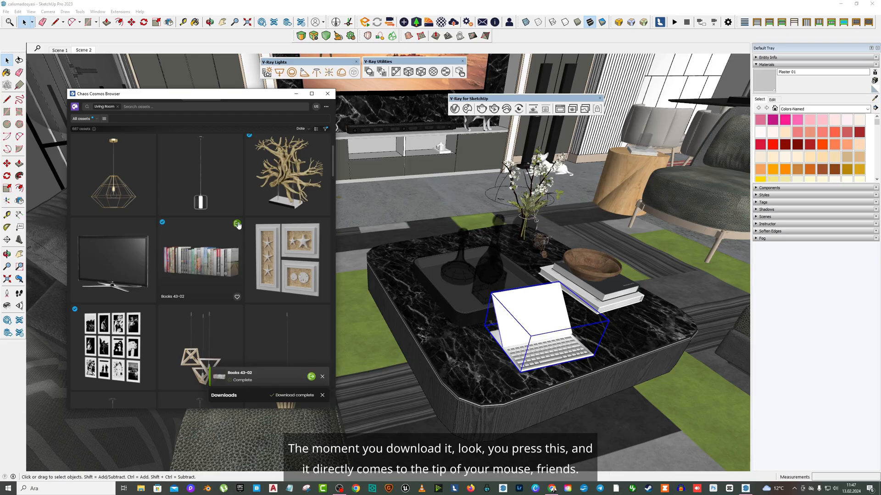
click(237, 224)
middle_drag(390, 209, 398, 210)
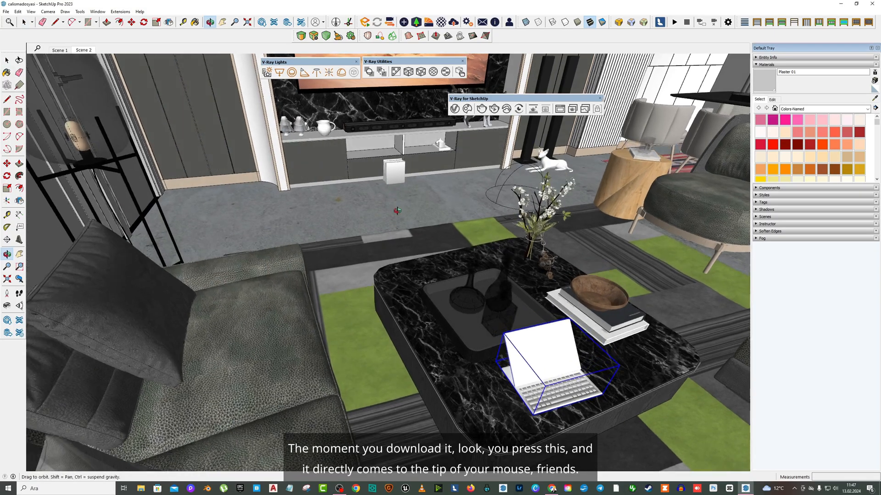
scroll(398, 210, up, 5)
scroll(291, 225, up, 1)
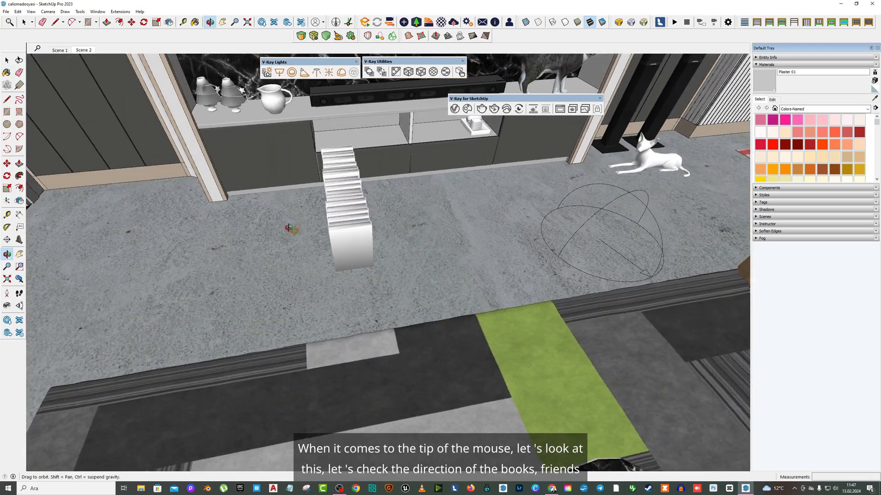
middle_drag(289, 228, 171, 210)
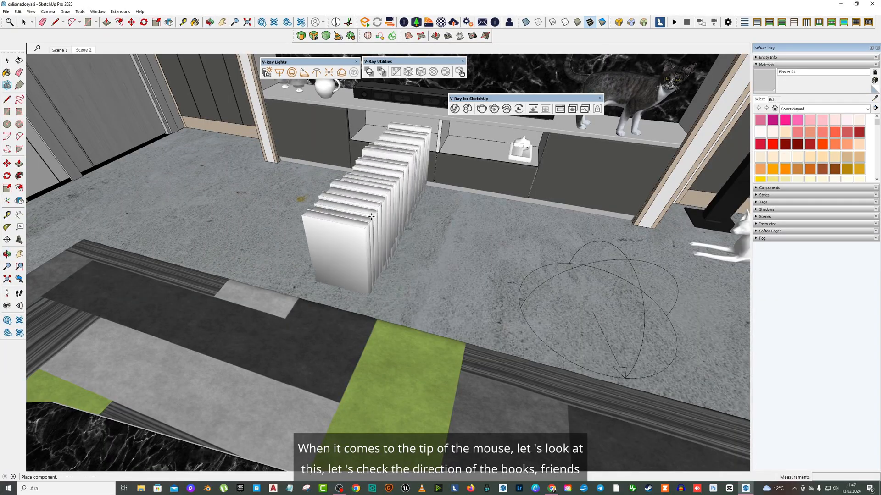
scroll(372, 216, up, 5)
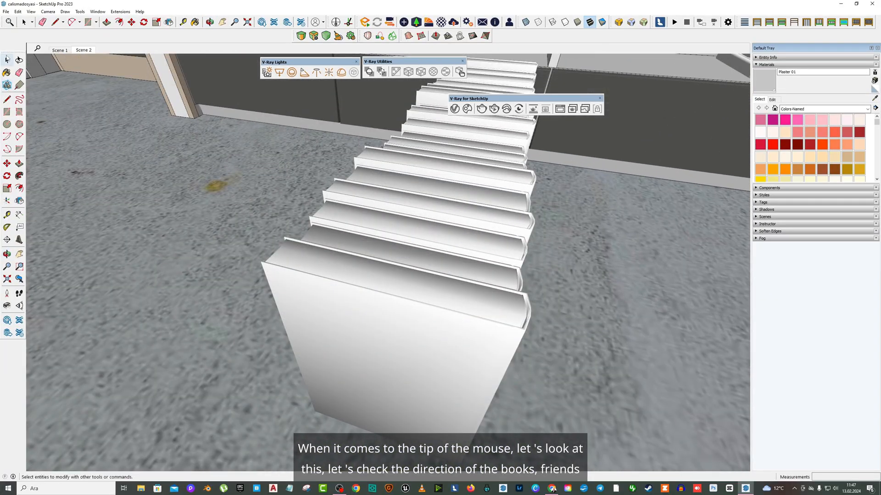
click(7, 59)
- Select the books and rotate them 90 degrees with the Move tool's rotation grip
middle_drag(398, 216, 362, 216)
click(398, 253)
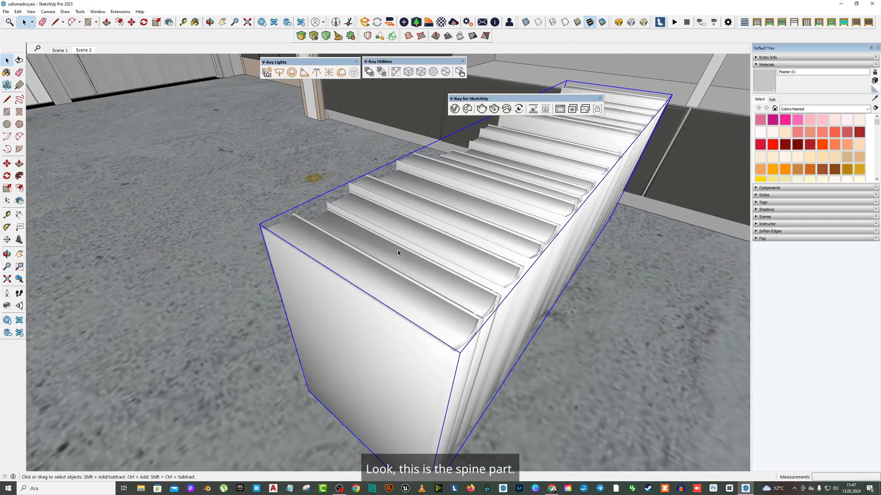
scroll(398, 253, down, 4)
middle_drag(405, 249, 349, 239)
click(7, 164)
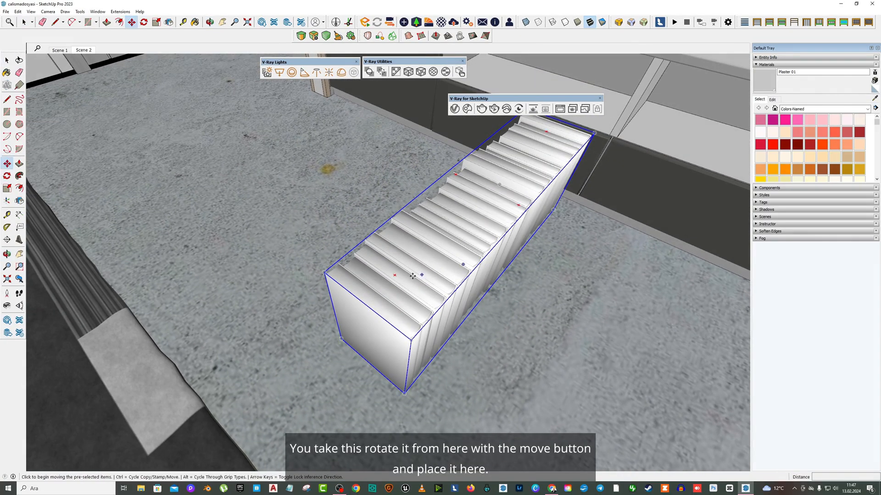
click(395, 275)
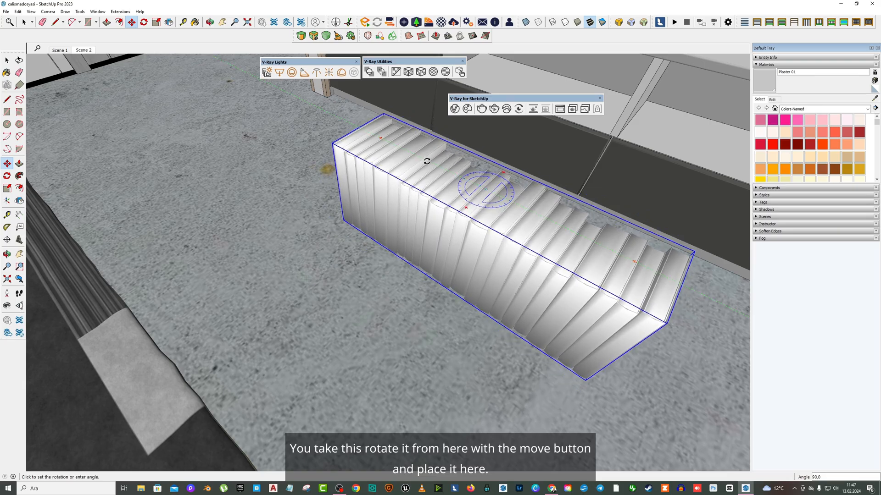
click(427, 161)
- Move the books into the open lower compartment of the TV unit
scroll(427, 206, down, 3)
middle_drag(429, 213, 502, 193)
click(533, 260)
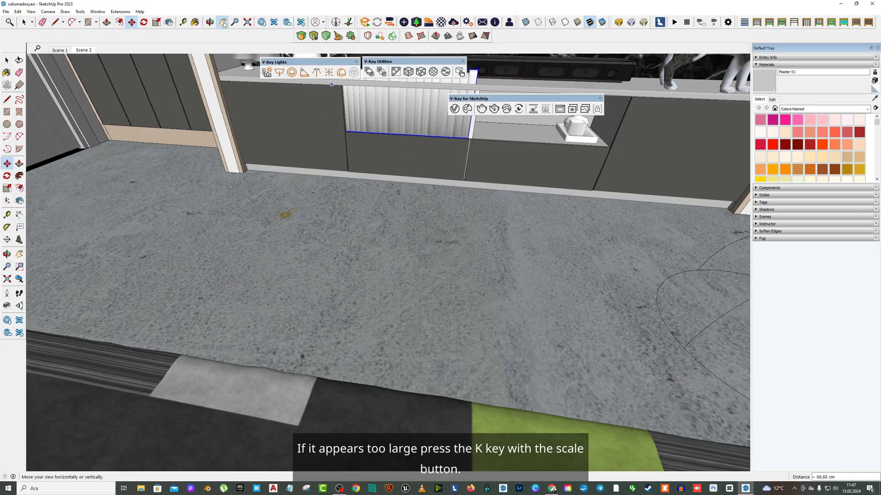
shift+middle_drag(326, 127, 312, 277)
- Turn on back-edge display to see the books' hidden outline inside the compartment
click(7, 189)
middle_drag(248, 236, 288, 246)
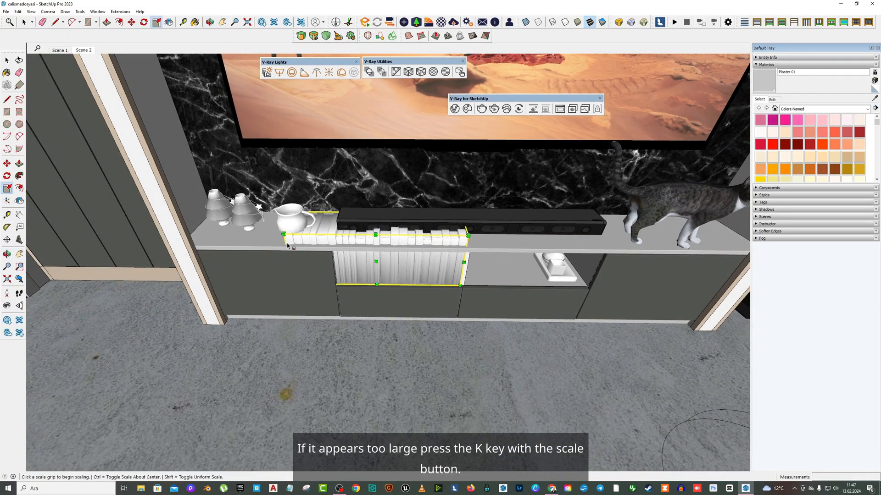
key(l)
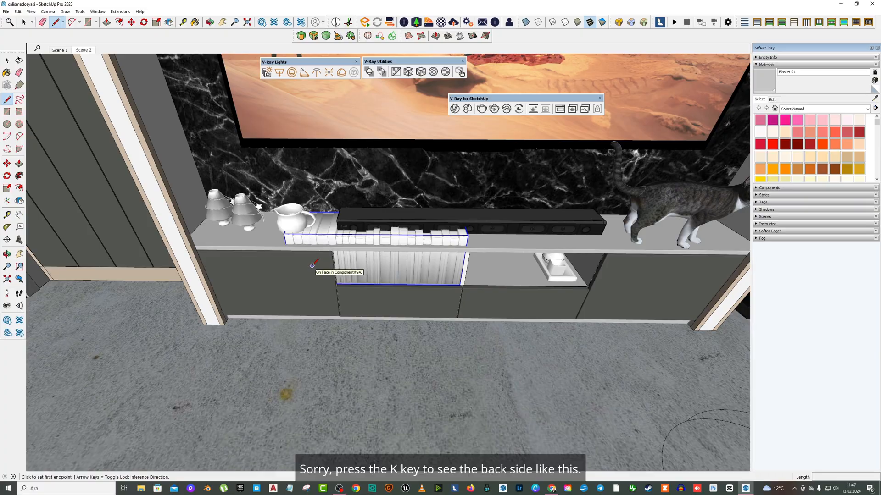
key(k)
click(3, 65)
middle_drag(390, 254, 351, 250)
scroll(351, 250, up, 2)
- Scale the books with the Scale tool so their left end fits inside the compartment
click(7, 188)
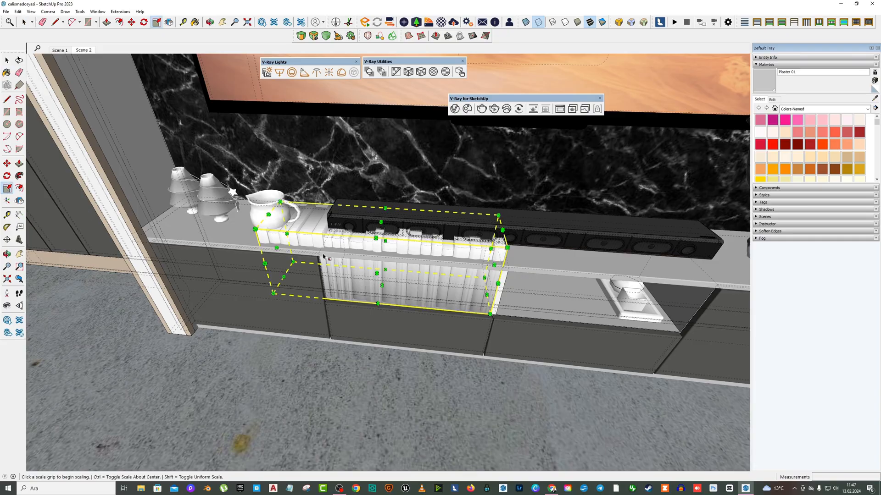
click(279, 250)
click(321, 253)
middle_drag(410, 270, 461, 221)
click(414, 226)
click(417, 256)
- Scale the books' right end to match the compartment's width
scroll(504, 261, down, 1)
scroll(505, 266, up, 3)
middle_drag(511, 264, 500, 264)
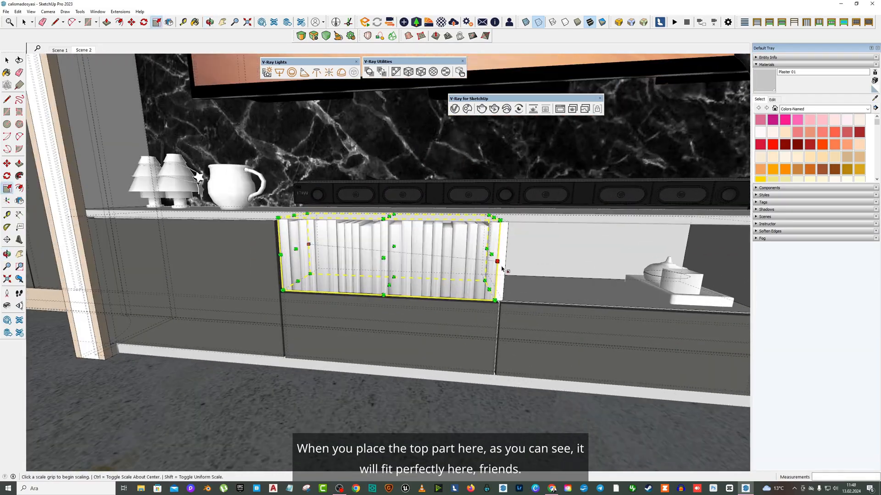
click(493, 255)
click(490, 255)
- Scale the books' height to about 0.99 to leave a small gap at the top
scroll(307, 260, up, 2)
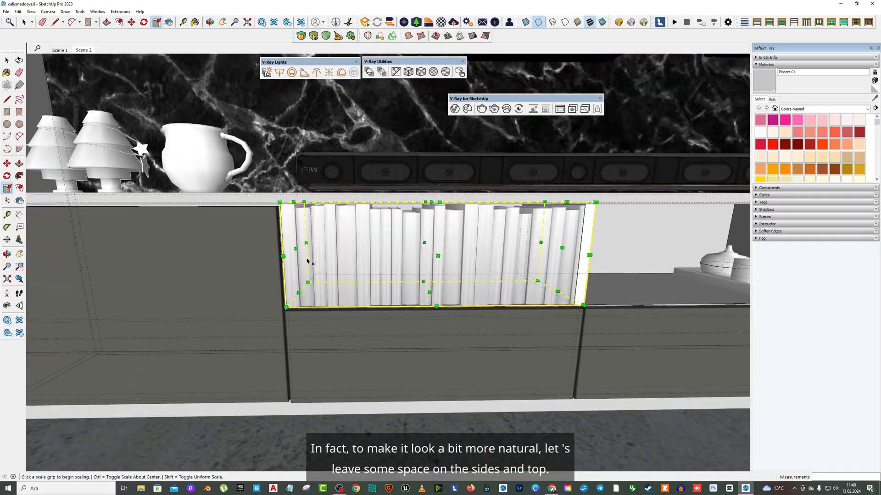
click(296, 249)
middle_drag(416, 219, 442, 198)
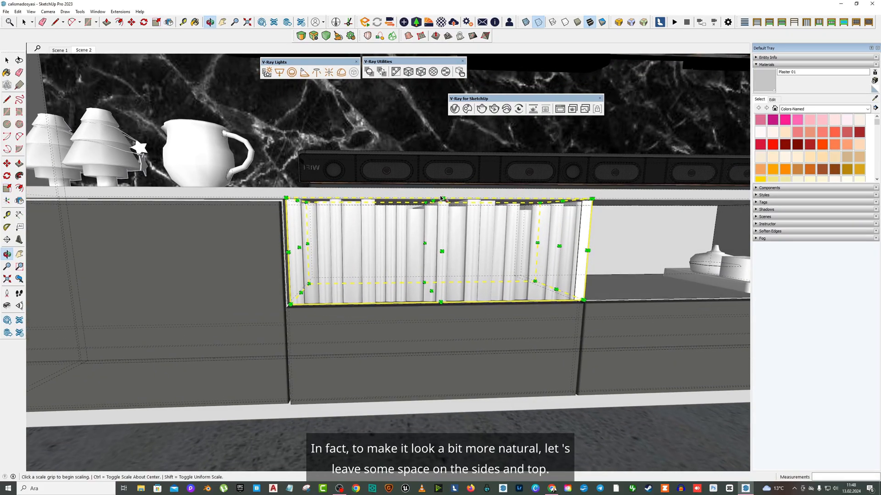
click(432, 200)
click(433, 202)
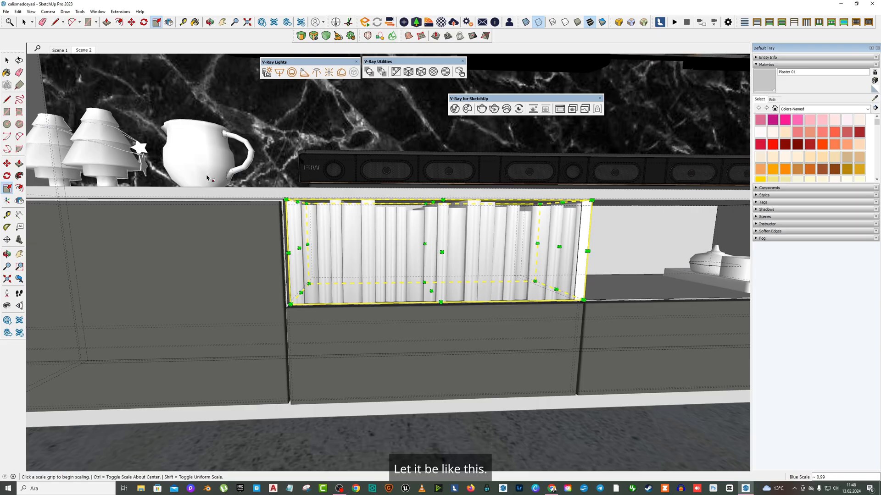
- Deselect the books and turn the back-edge display off
click(7, 61)
click(268, 133)
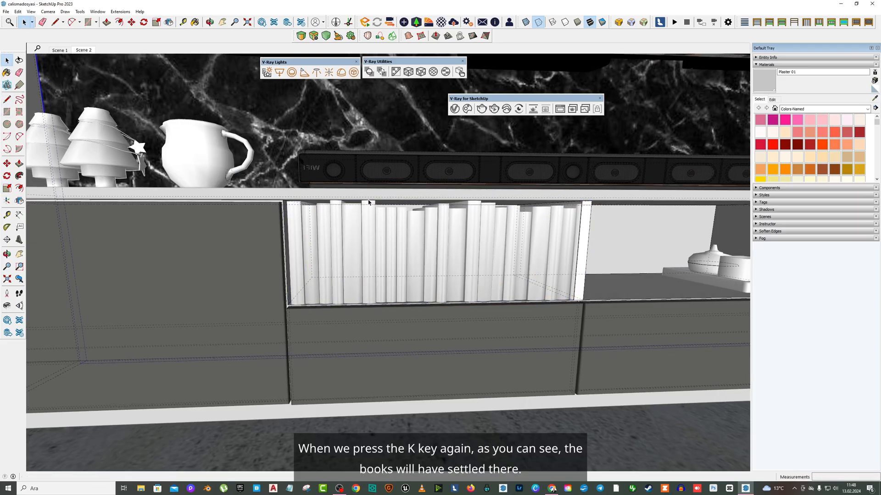
key(k)
- Select the books again and scale their width to about 0.97 to leave space at the sides
scroll(409, 288, down, 5)
scroll(409, 288, down, 5)
middle_drag(406, 287, 325, 263)
scroll(473, 281, up, 5)
click(442, 279)
click(7, 189)
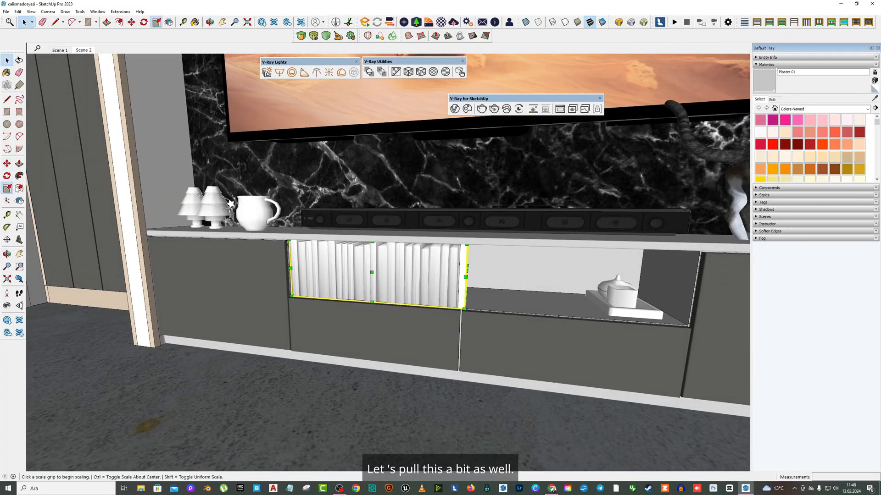
drag(471, 269, 462, 271)
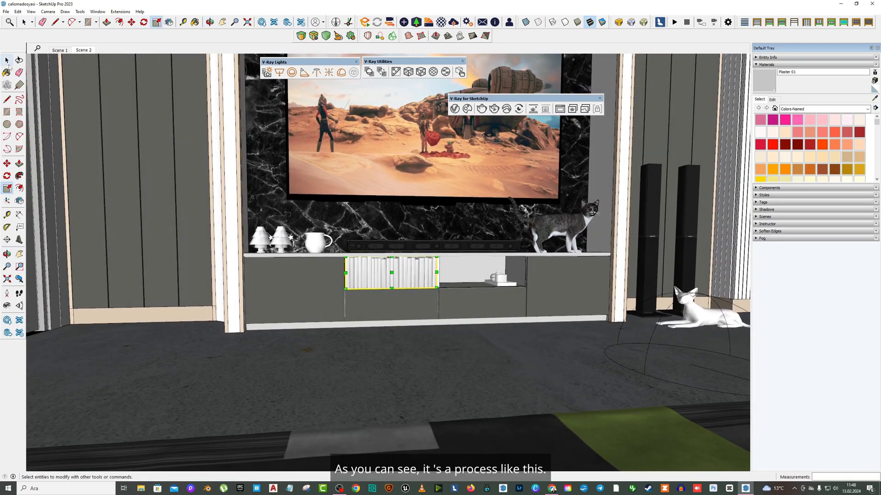
- Open the Chaos Cosmos browser and browse the Living Room asset models
click(8, 63)
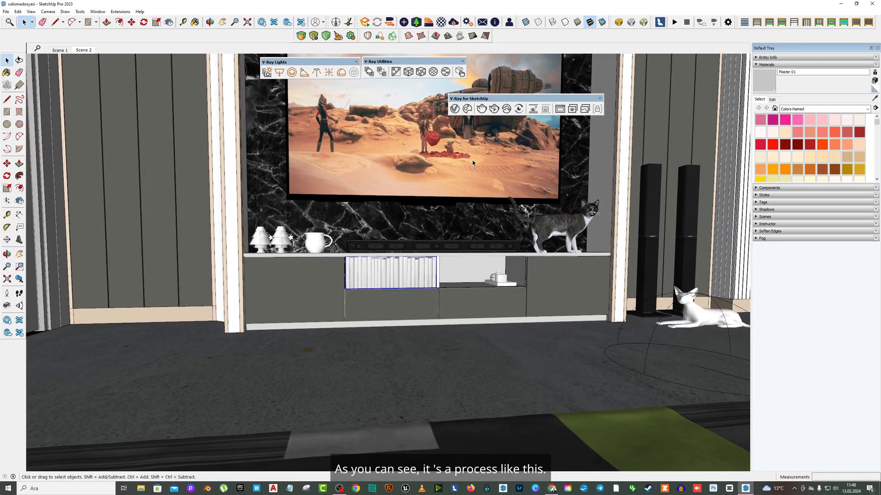
middle_drag(440, 220, 449, 243)
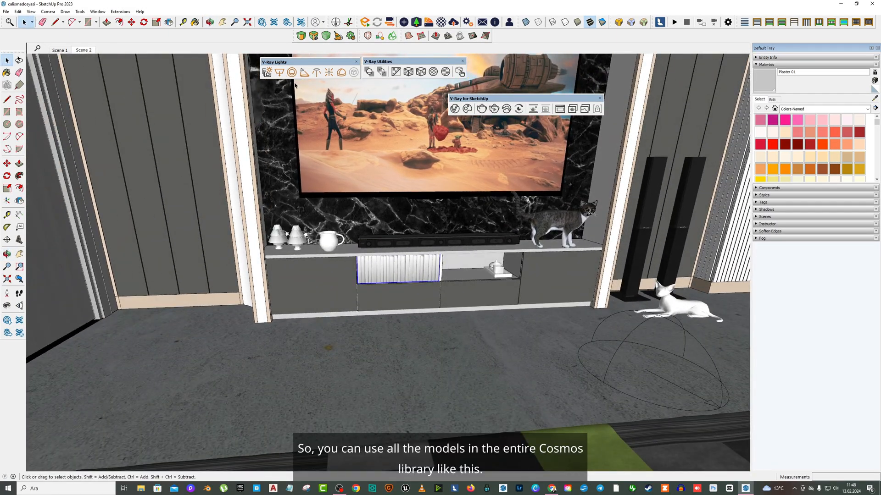
click(467, 109)
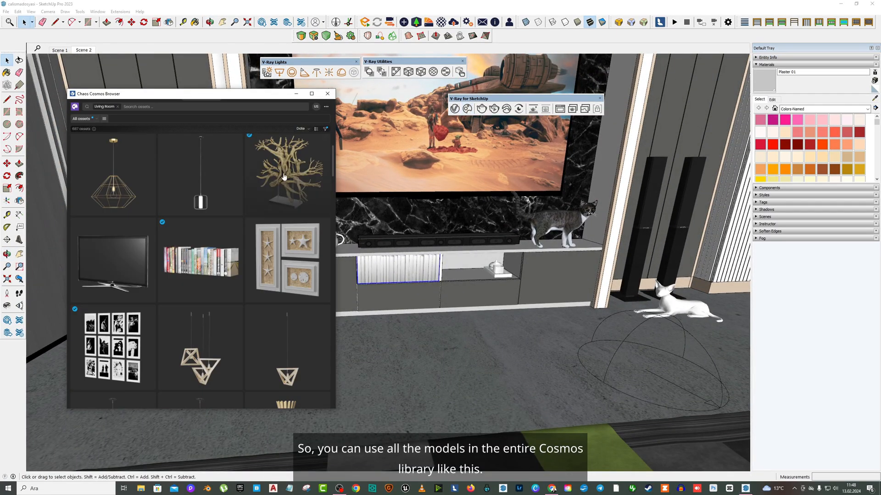
scroll(259, 202, down, 10)
scroll(252, 218, down, 1)
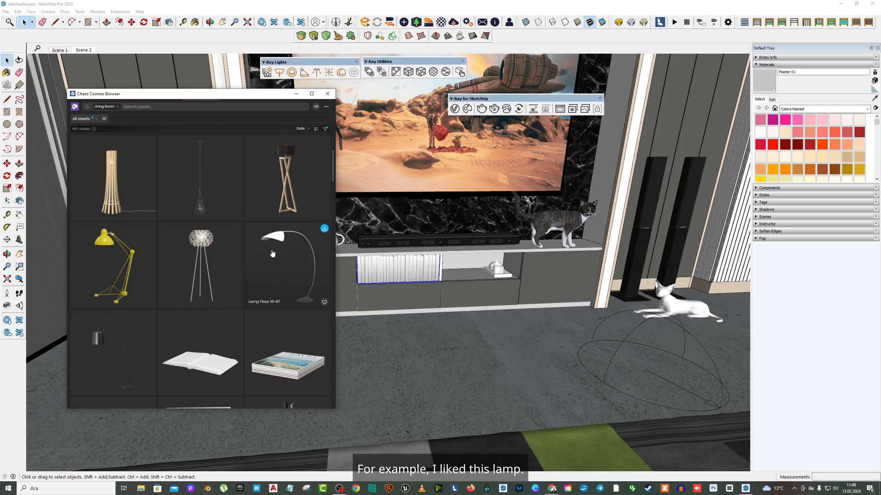
- Navigate the view to the corner beside the sofa to look for a spot for another model
middle_drag(489, 258, 610, 275)
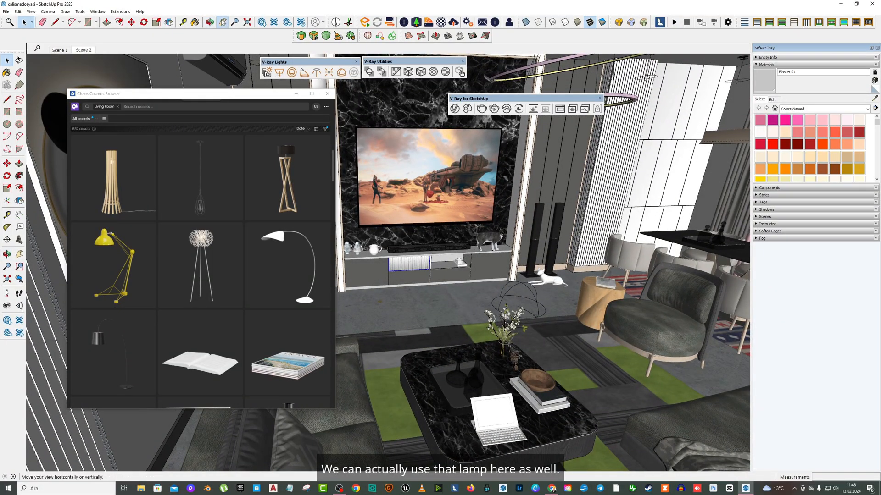
click(222, 23)
middle_drag(394, 197, 509, 251)
right_click(611, 213)
click(604, 217)
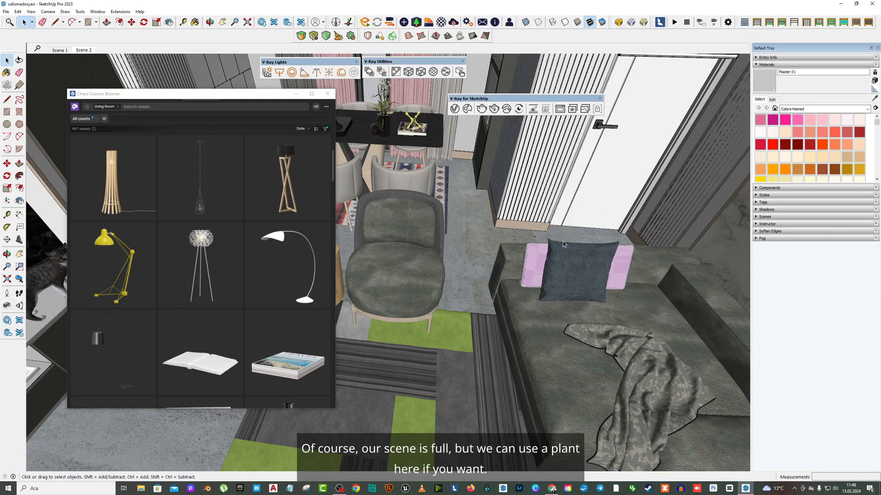
- Scroll through the Living Room assets in the Cosmos browser, looking for a lamp or plant
scroll(204, 252, down, 8)
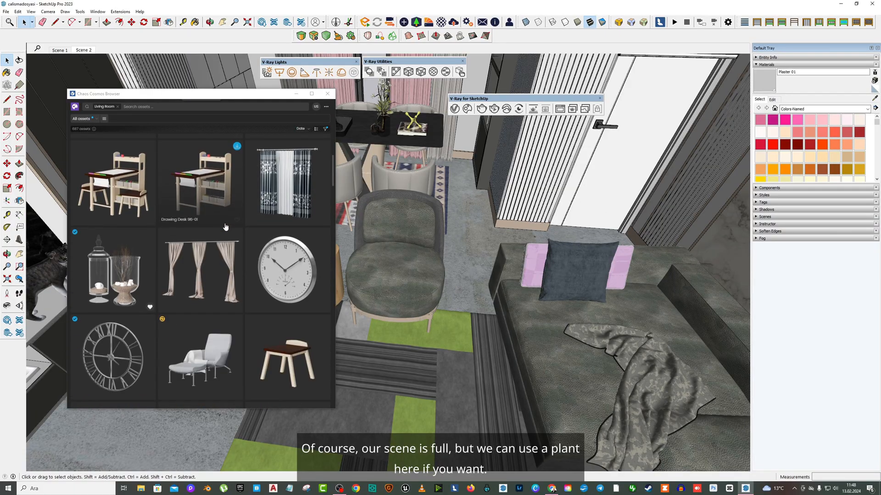
scroll(224, 226, down, 6)
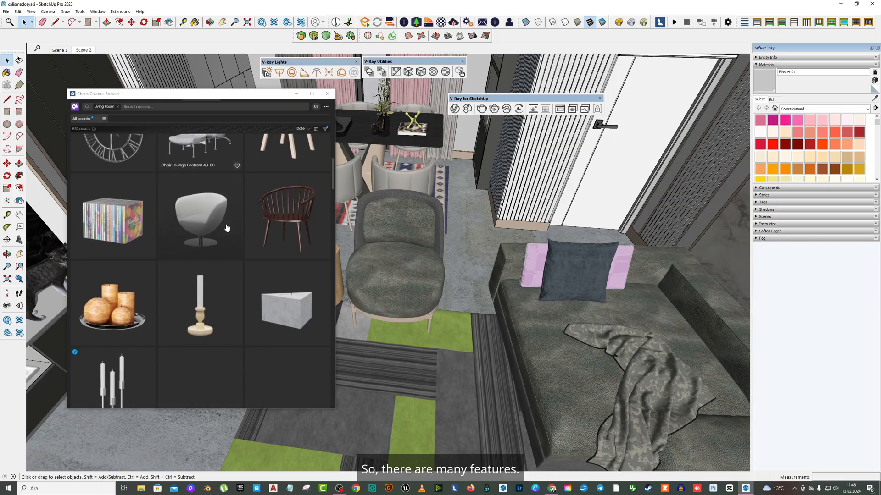
scroll(227, 227, down, 10)
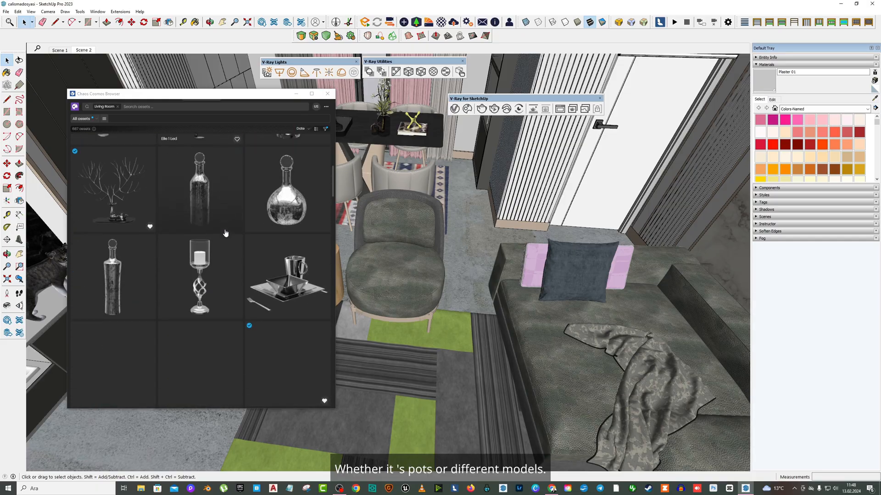
scroll(225, 233, down, 10)
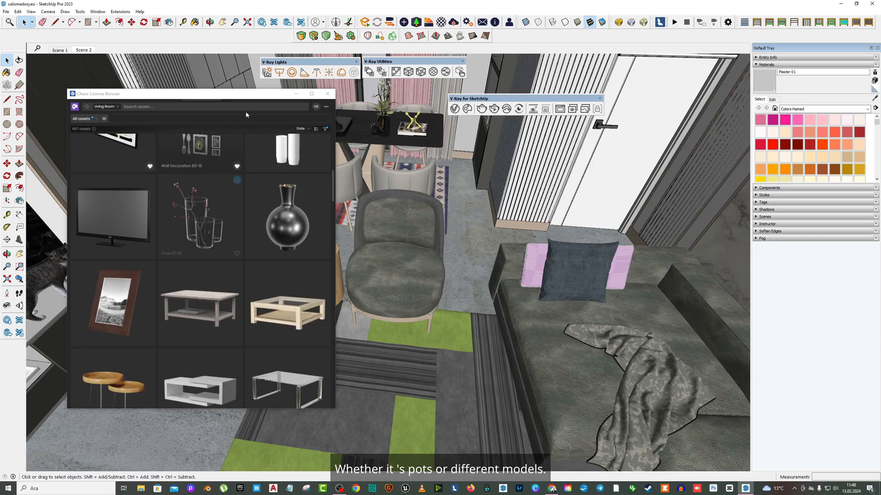
drag(222, 96, 336, 91)
scroll(339, 250, down, 8)
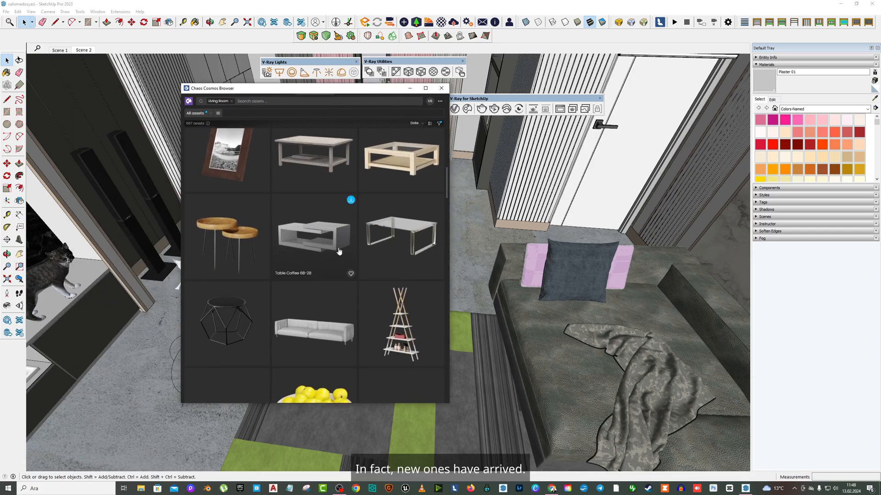
scroll(339, 251, down, 10)
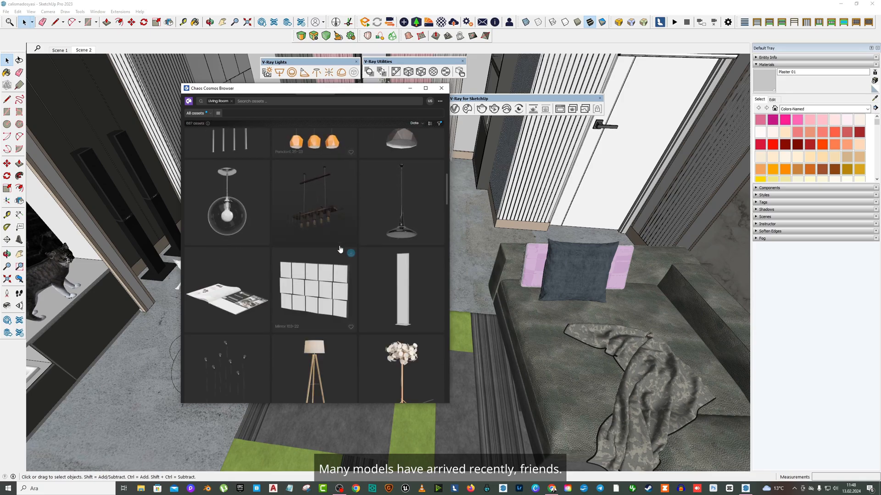
scroll(343, 243, down, 5)
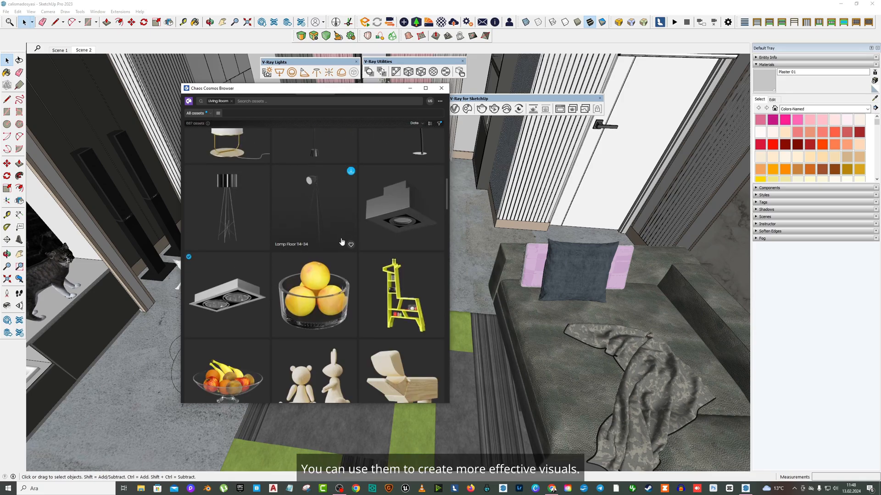
scroll(342, 241, up, 5)
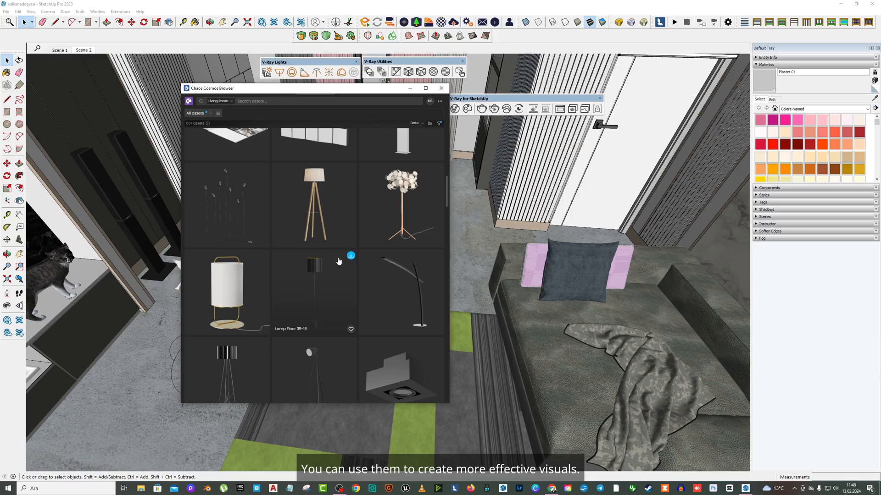
scroll(329, 226, down, 5)
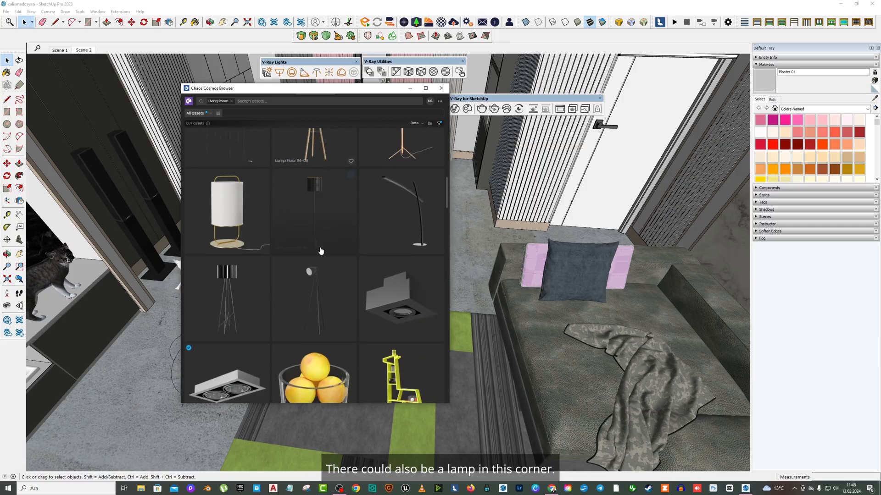
scroll(329, 227, down, 5)
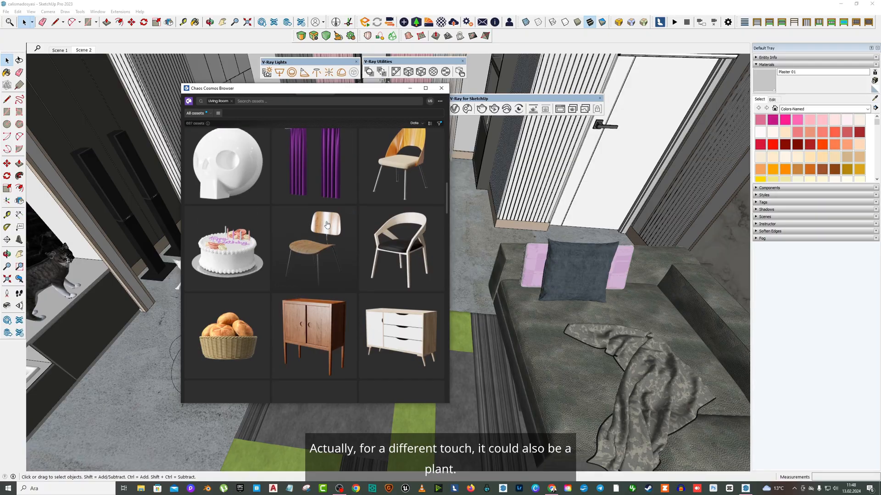
scroll(323, 224, down, 7)
scroll(321, 222, down, 10)
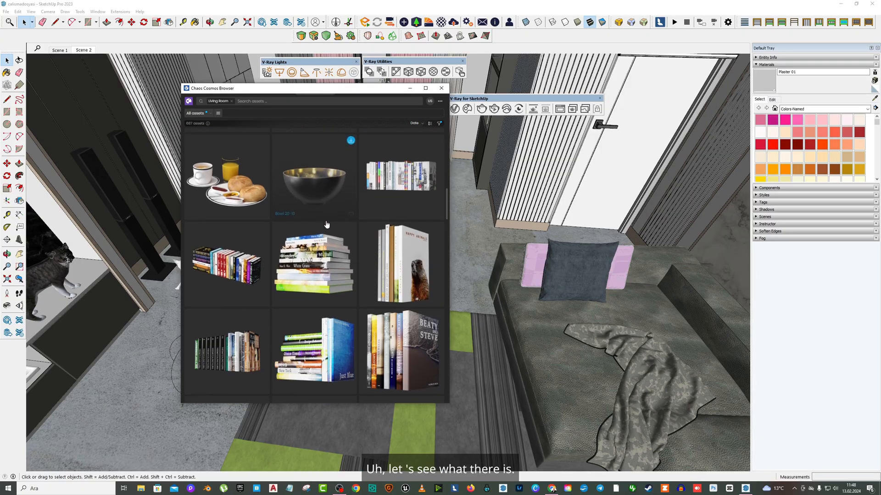
scroll(324, 223, down, 8)
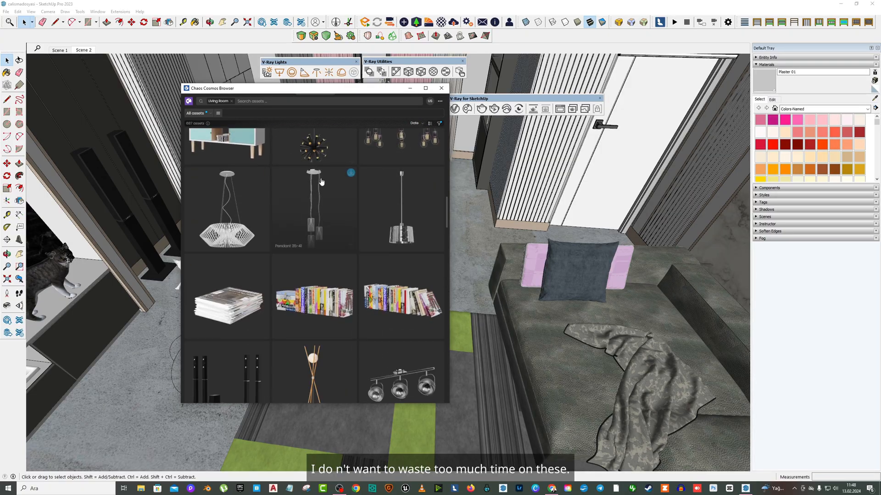
scroll(321, 184, down, 9)
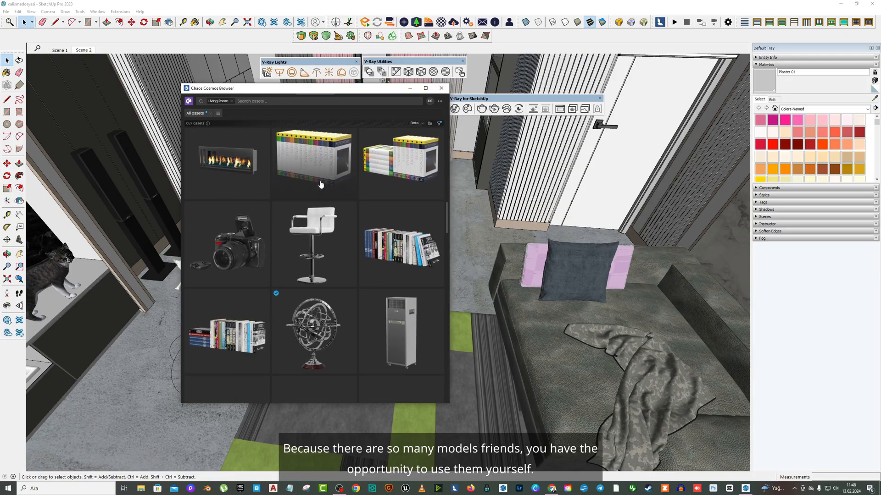
scroll(323, 183, down, 6)
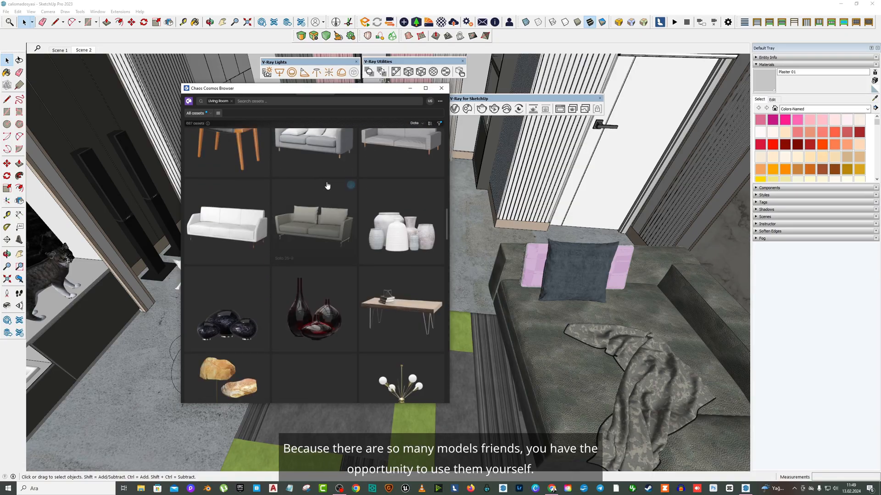
- Explore the Cosmos browser's asset filter options, home page and Collections list
click(195, 114)
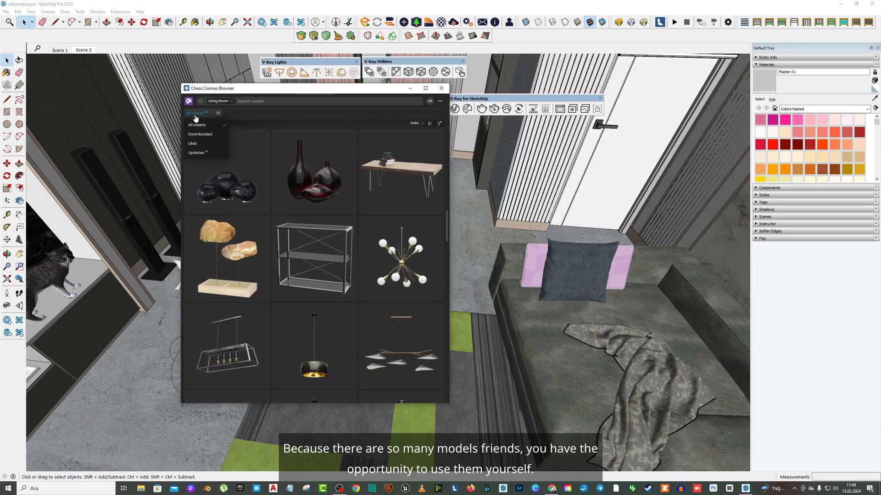
click(189, 102)
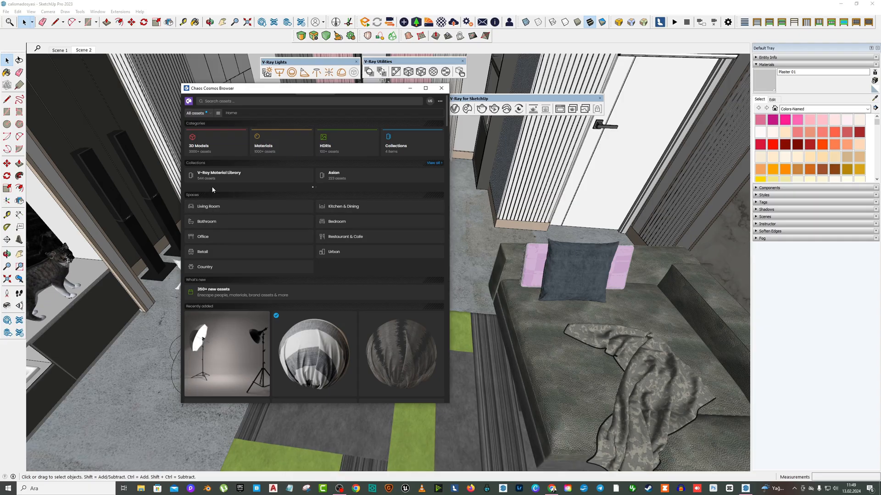
click(206, 117)
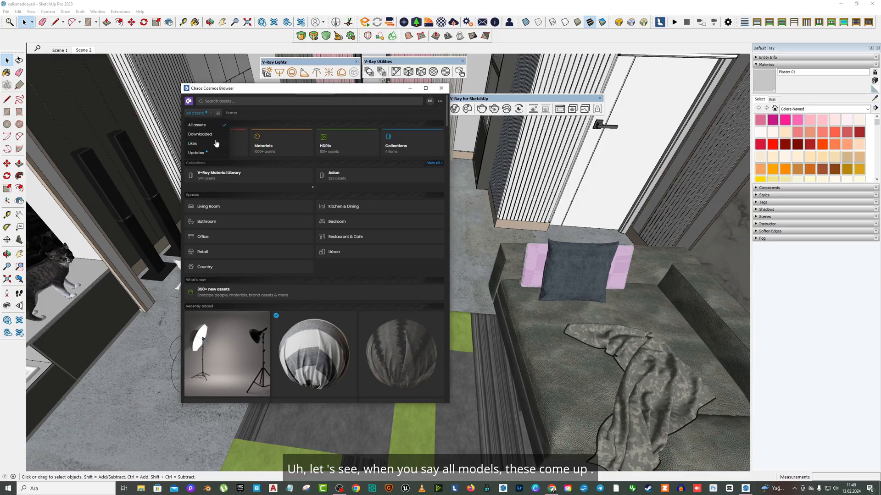
click(397, 145)
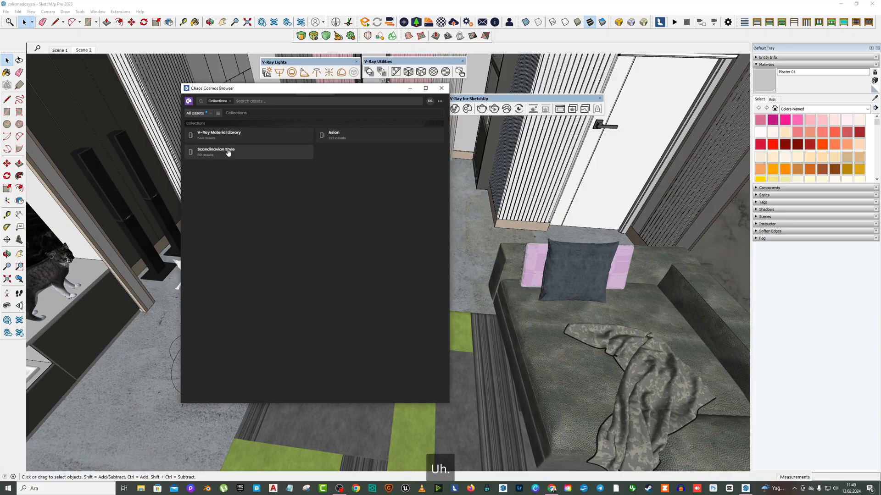
click(196, 115)
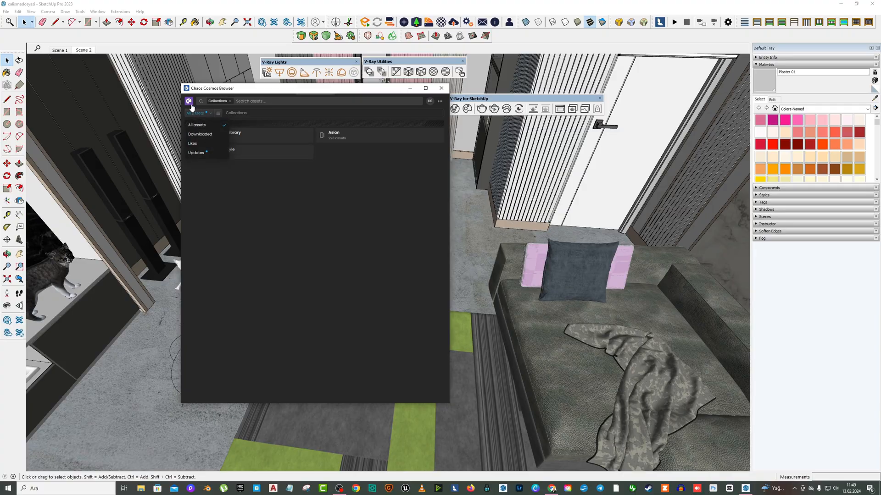
click(191, 104)
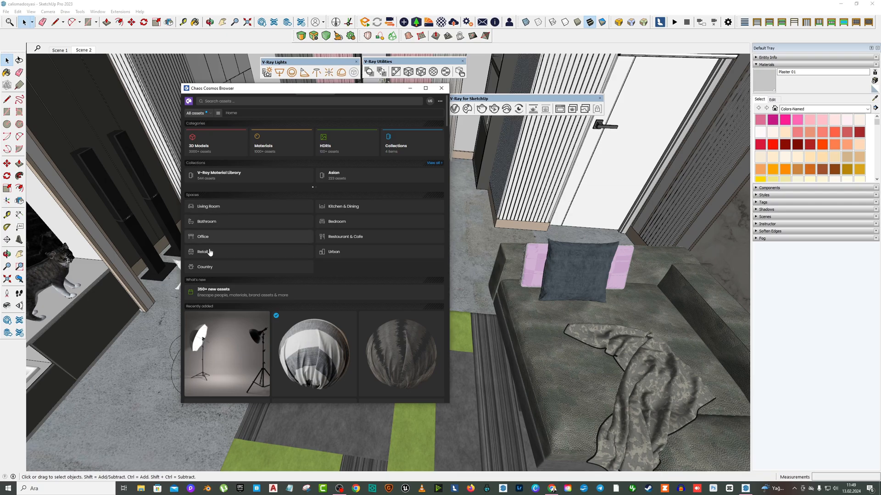
- Open the Country space in the Cosmos browser and browse its plant and outdoor models
click(205, 267)
scroll(350, 250, down, 10)
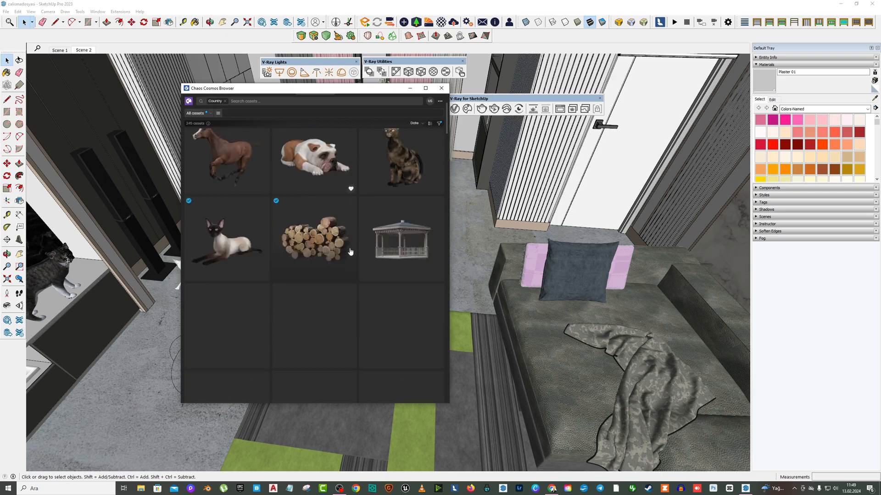
scroll(350, 250, up, 3)
scroll(354, 256, down, 7)
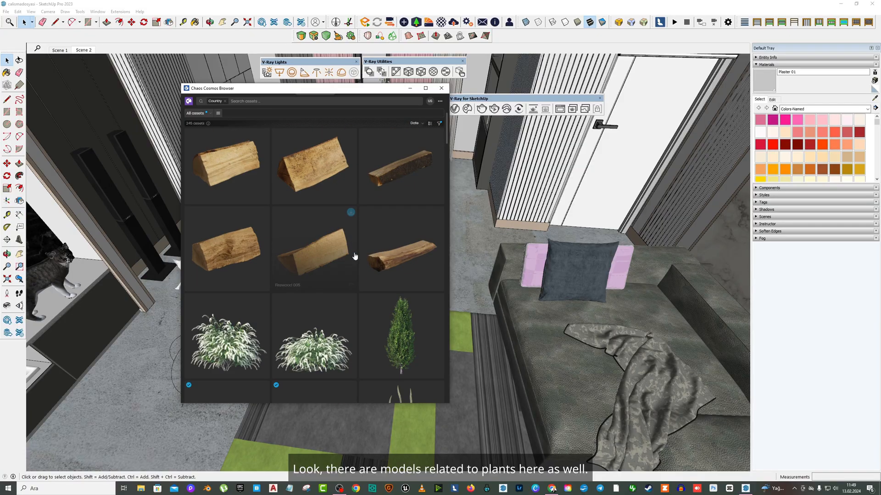
scroll(357, 258, down, 15)
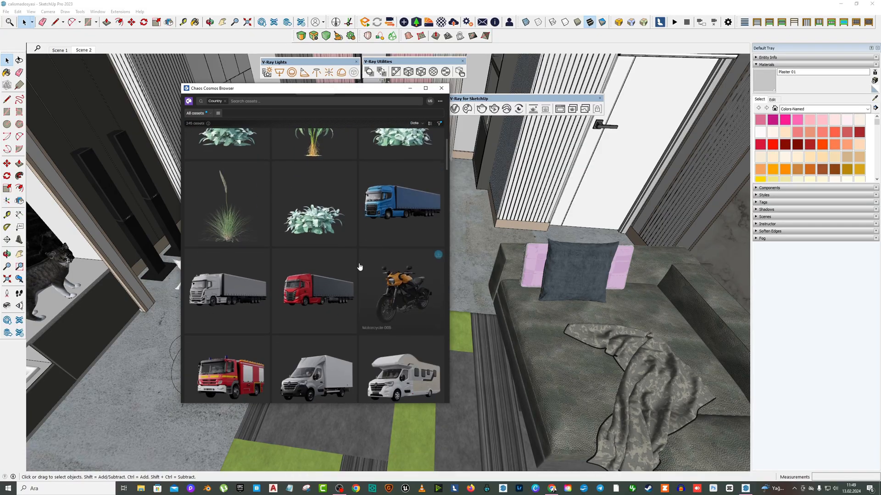
scroll(362, 269, down, 15)
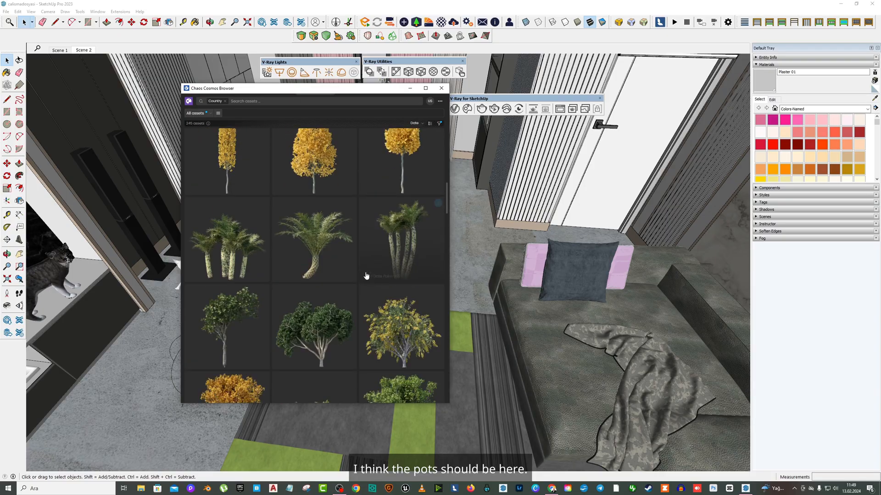
scroll(369, 279, down, 12)
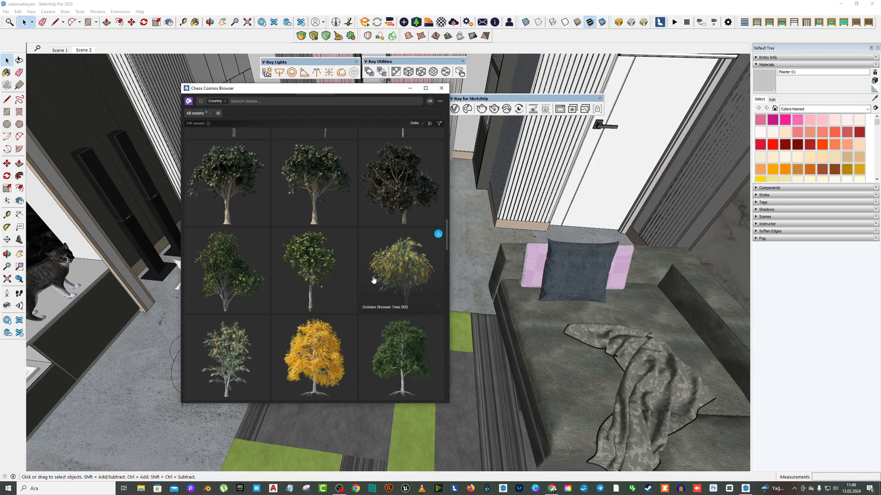
scroll(374, 281, down, 3)
scroll(372, 281, down, 15)
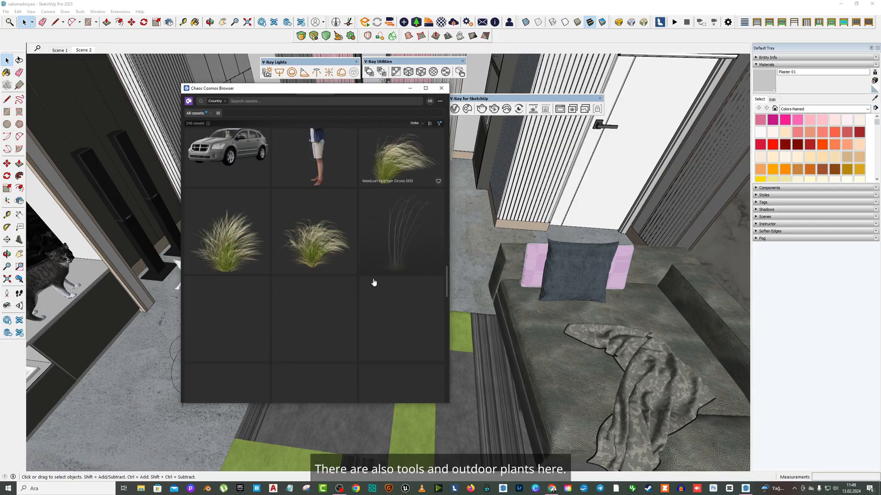
scroll(376, 283, down, 15)
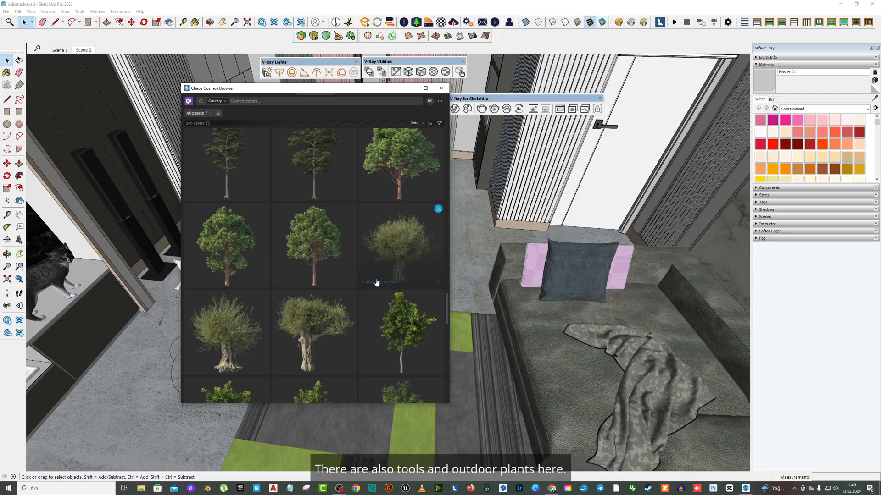
scroll(378, 283, down, 10)
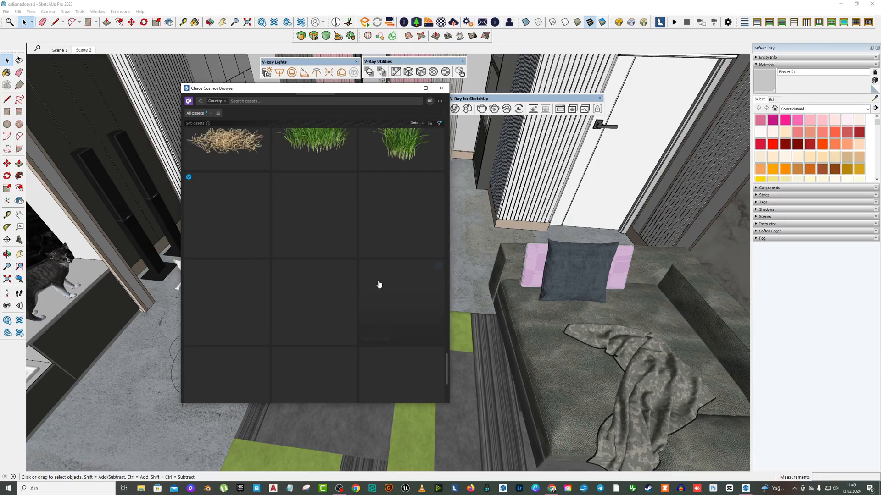
drag(382, 405, 382, 442)
scroll(398, 324, down, 5)
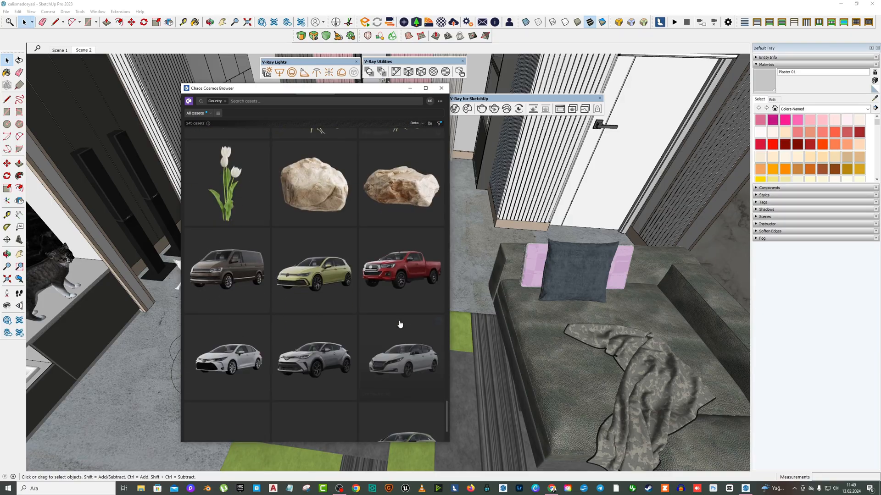
- Switch the Cosmos browser from the Country space back to the Living Room space
scroll(392, 312, up, 15)
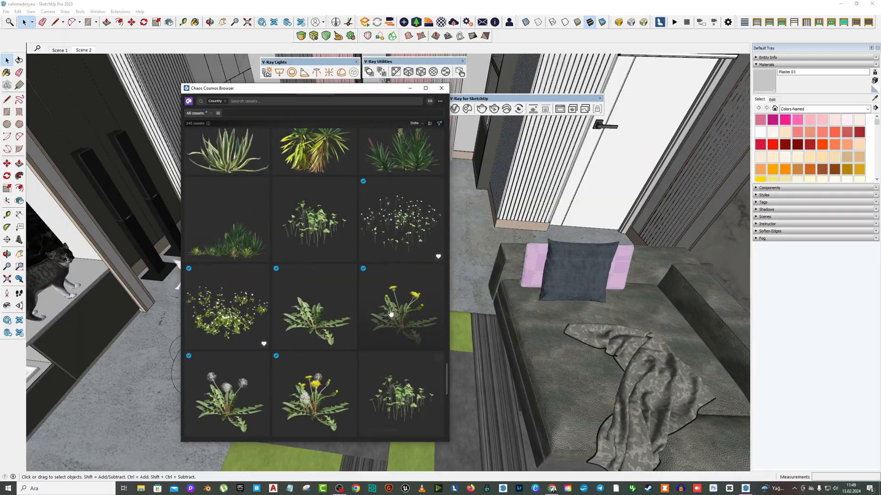
scroll(391, 309, up, 2)
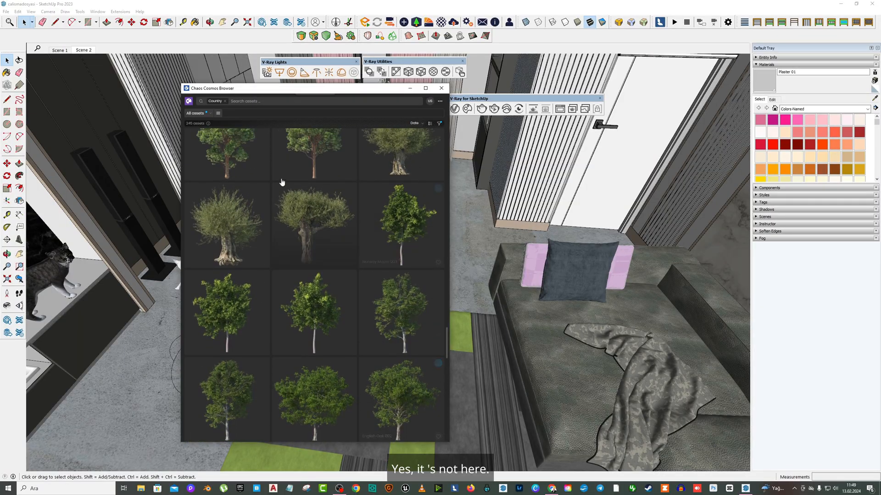
click(189, 102)
click(213, 205)
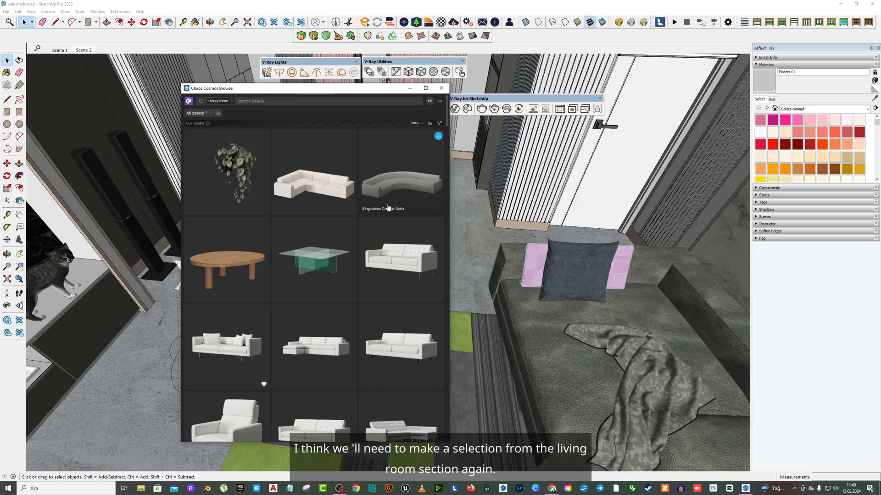
- Scroll through the Living Room models in the Cosmos browser, looking for lamps, plants and decorations
scroll(387, 212, down, 5)
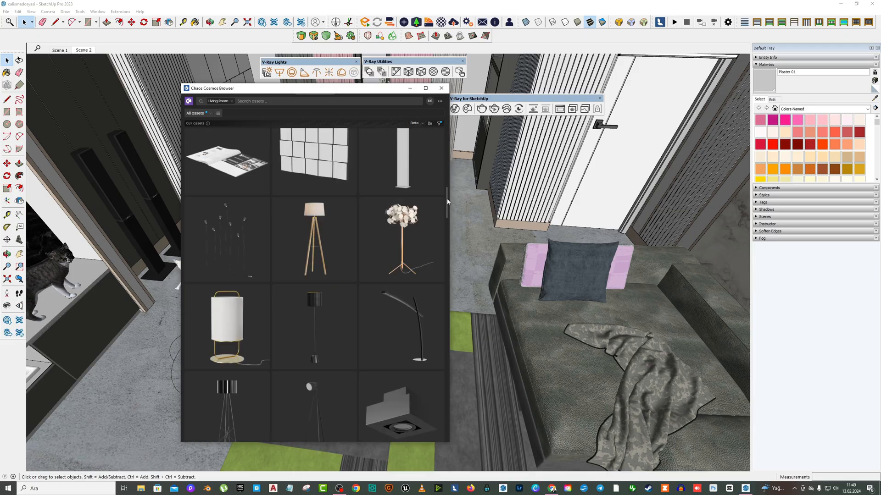
scroll(436, 243, down, 5)
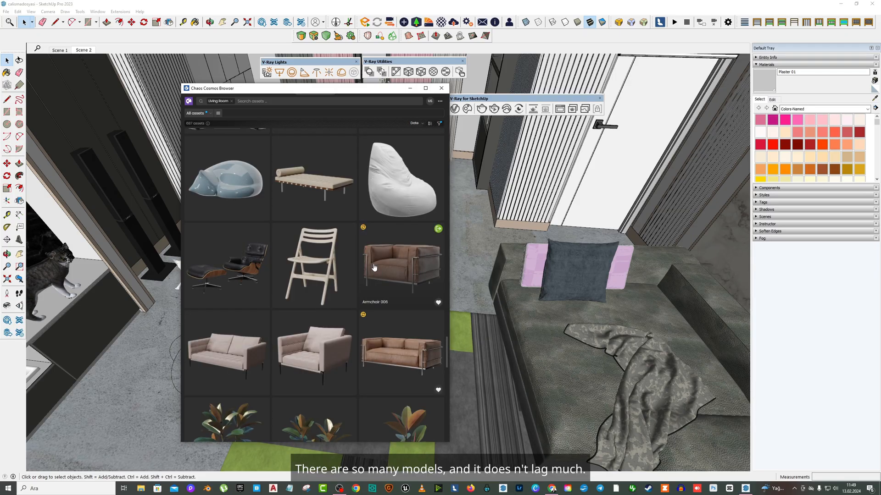
scroll(395, 257, down, 5)
scroll(365, 242, down, 3)
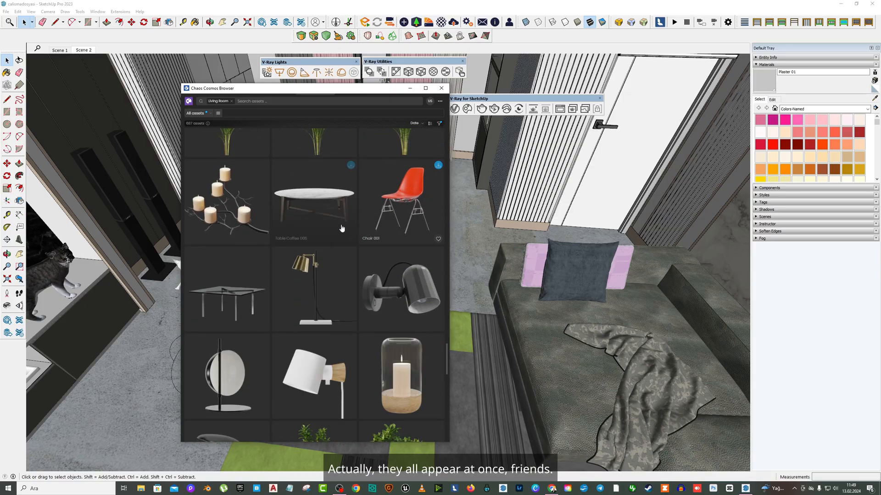
scroll(340, 230, down, 5)
scroll(349, 246, down, 3)
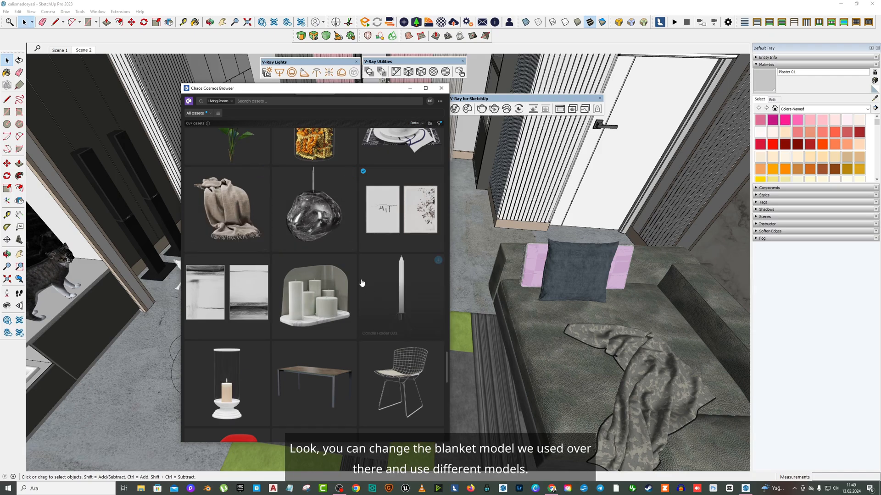
scroll(361, 283, down, 15)
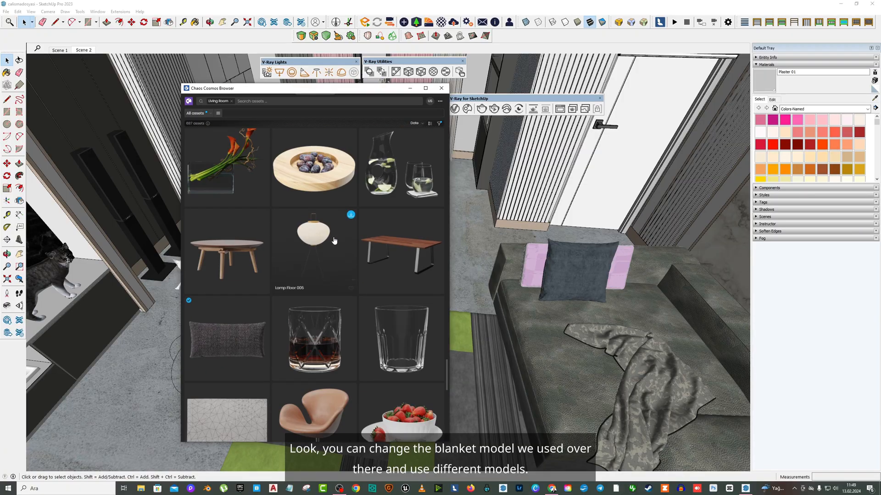
scroll(334, 241, down, 15)
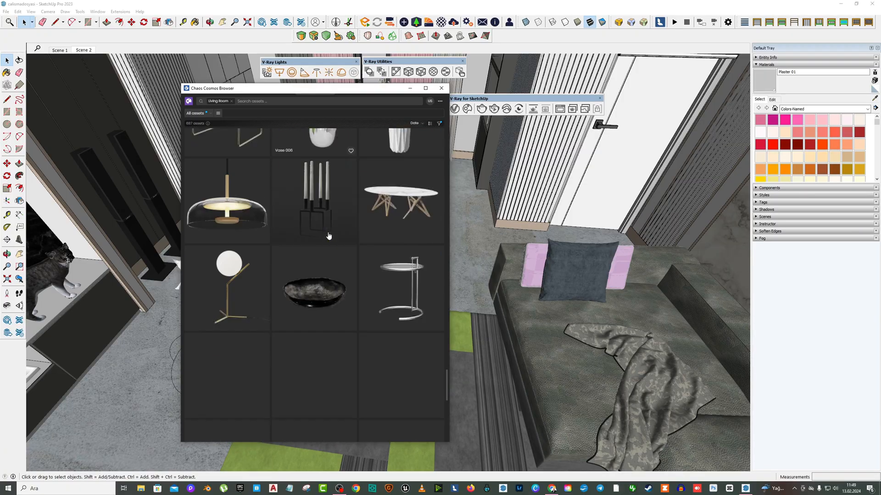
scroll(327, 236, up, 2)
scroll(327, 237, down, 3)
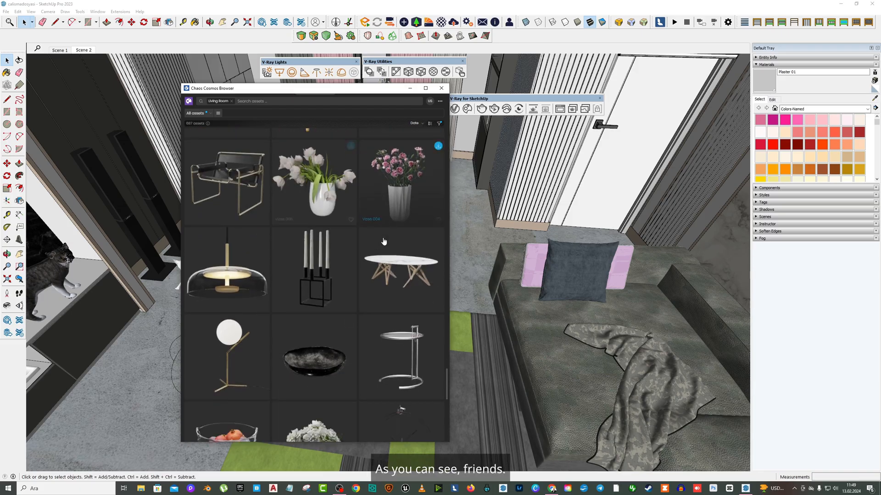
- Delete the decorative plant from the dining table
drag(353, 93, 151, 101)
scroll(425, 189, up, 10)
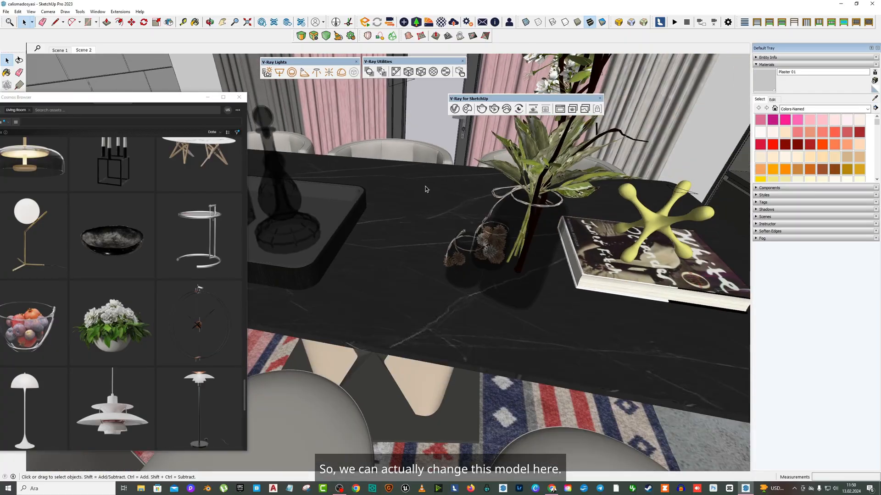
middle_drag(425, 189, 470, 153)
key(Delete)
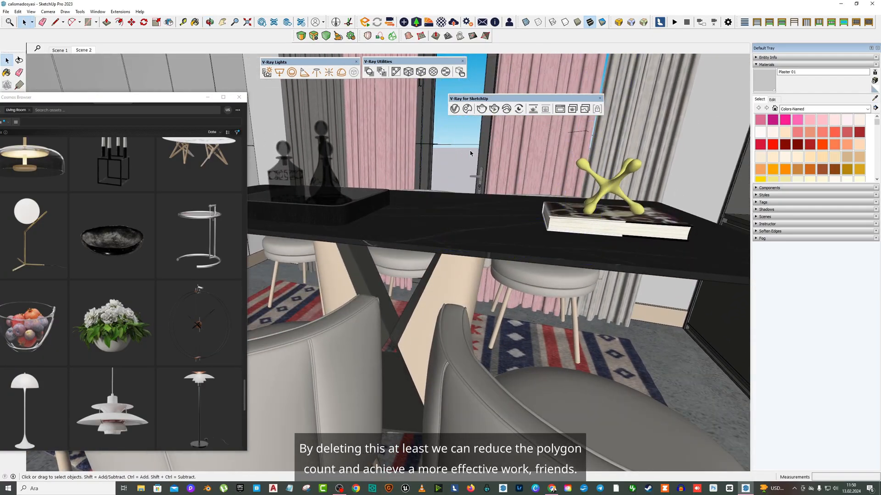
- Place the Vase 004 flower model from the Cosmos browser on the dining table
scroll(168, 242, up, 3)
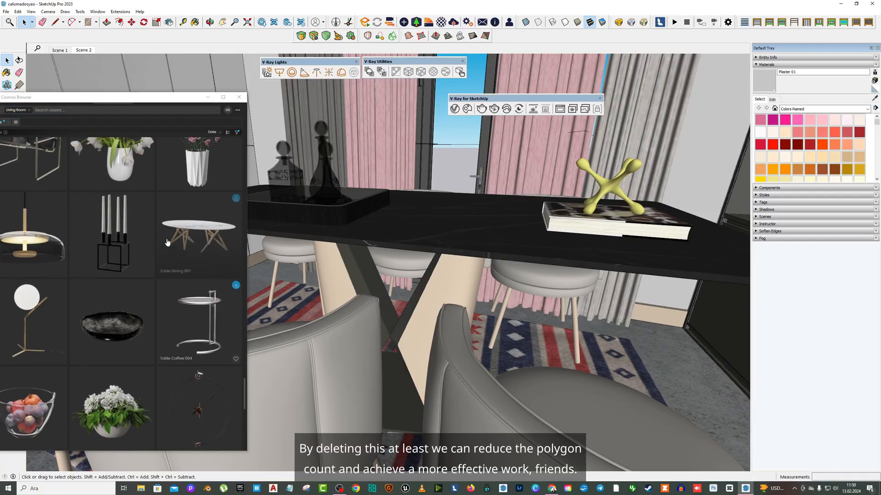
scroll(183, 225, up, 1)
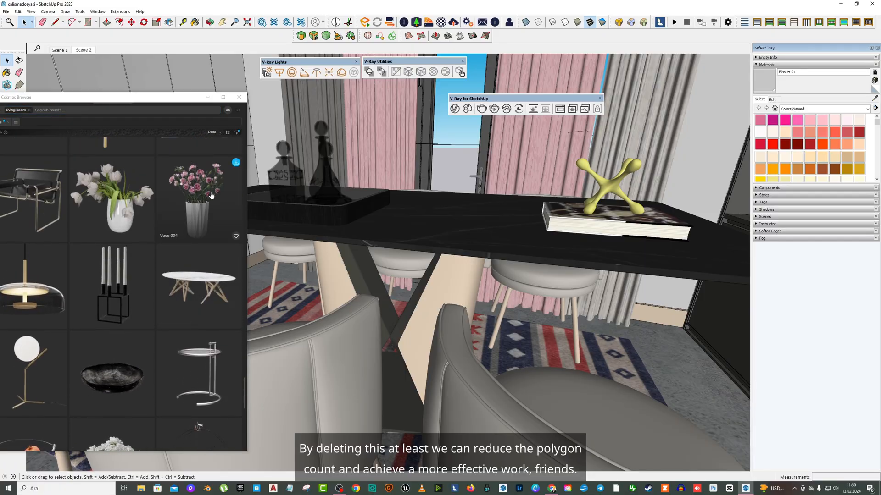
click(236, 164)
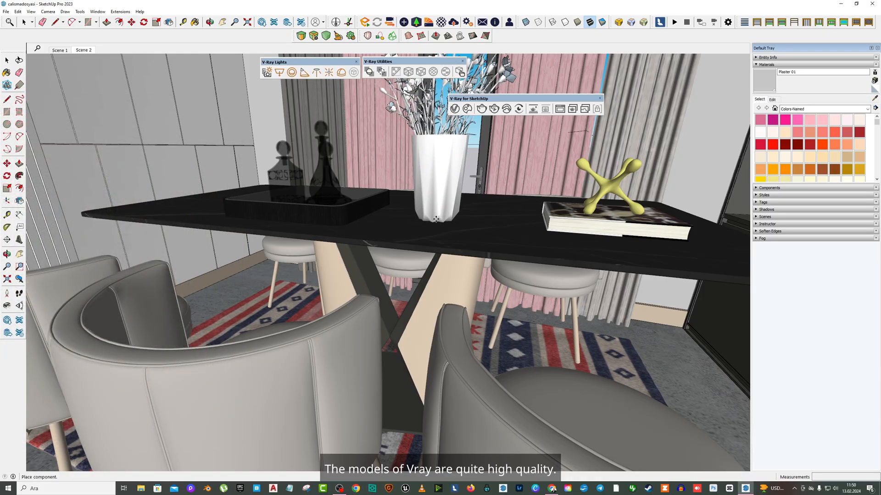
click(6, 61)
- Review the dining area and scroll through more Living Room models in the Cosmos browser
scroll(359, 258, down, 5)
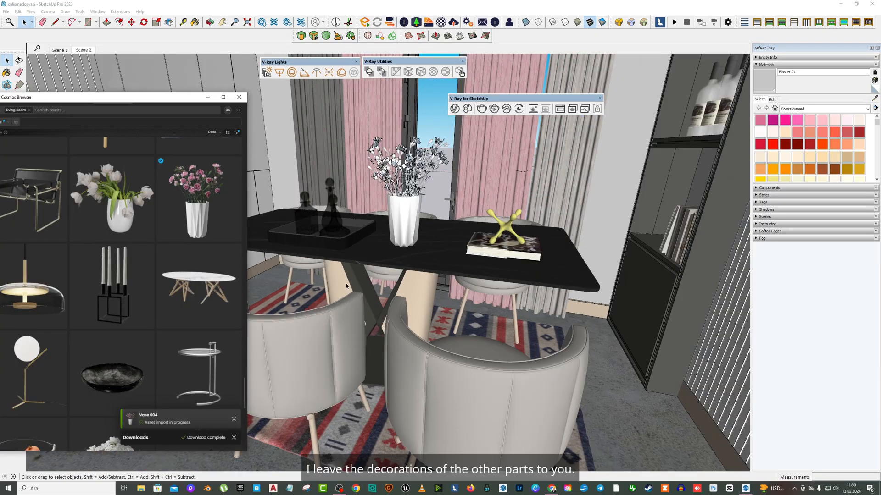
middle_drag(363, 258, 407, 272)
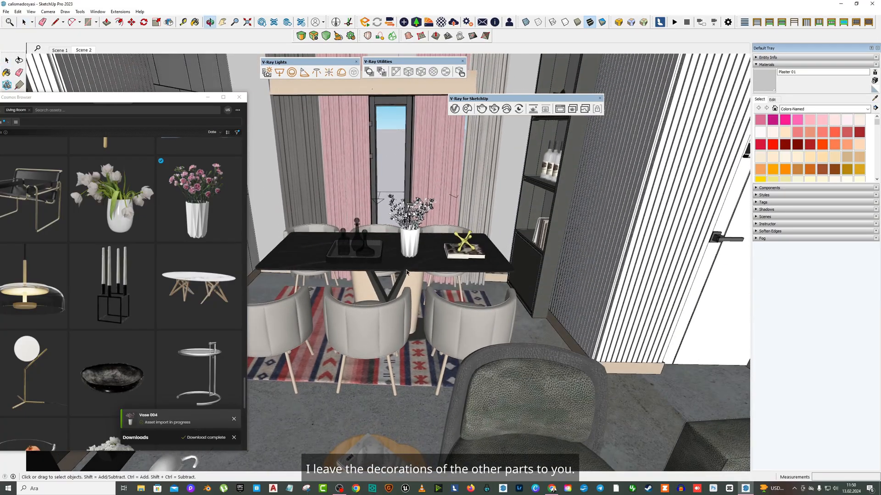
drag(142, 96, 234, 97)
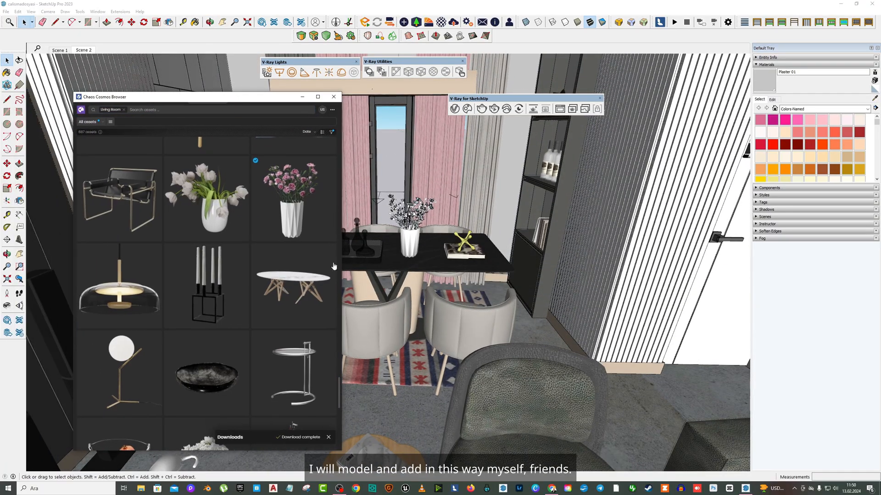
scroll(209, 273, down, 10)
scroll(210, 272, down, 10)
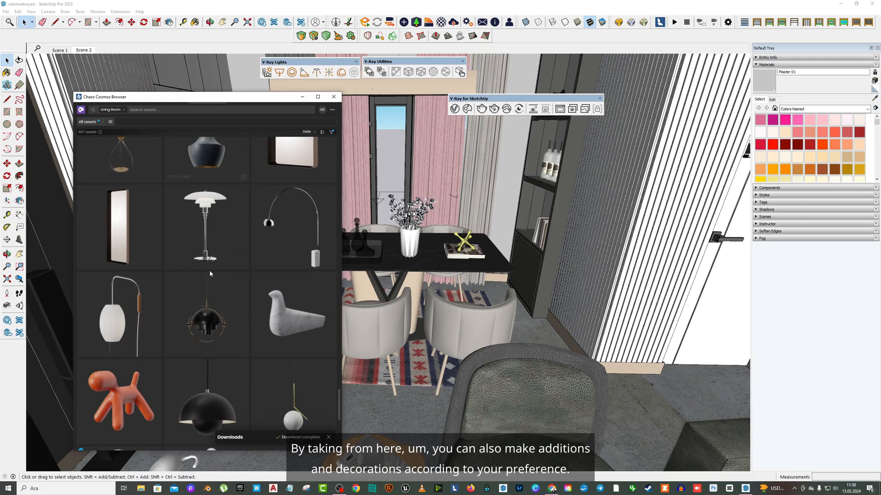
scroll(215, 268, down, 3)
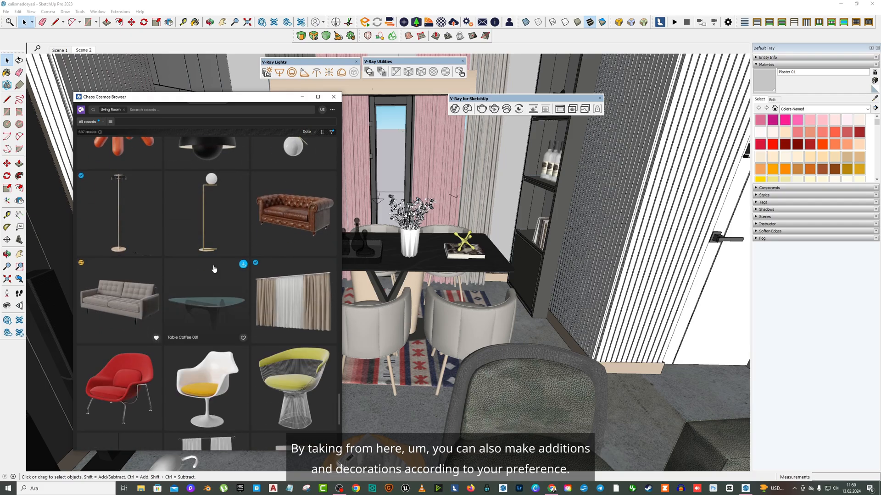
scroll(517, 205, down, 4)
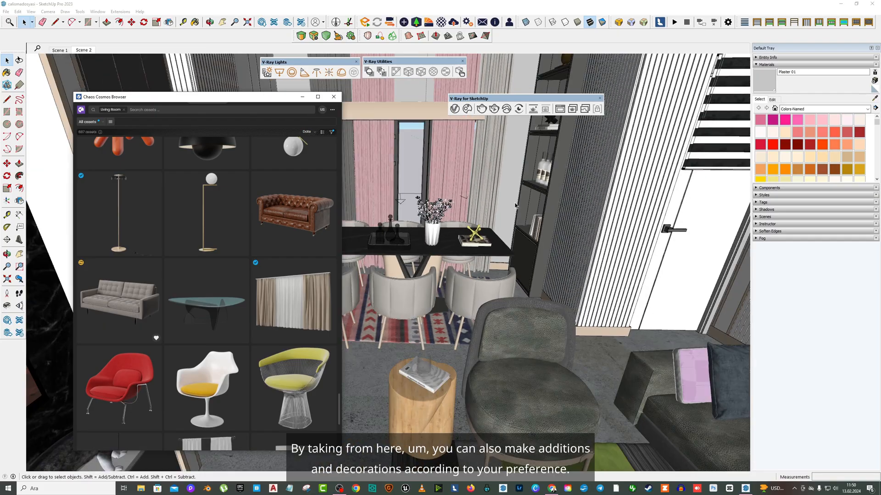
middle_drag(516, 204, 508, 226)
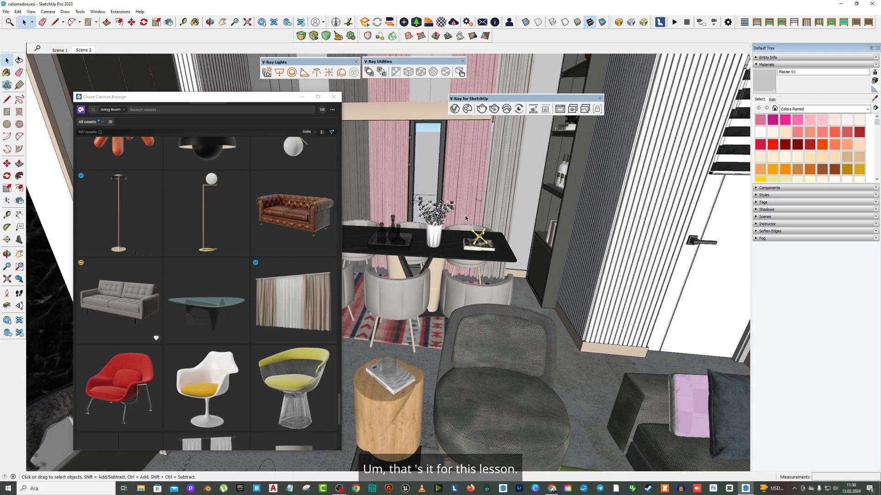